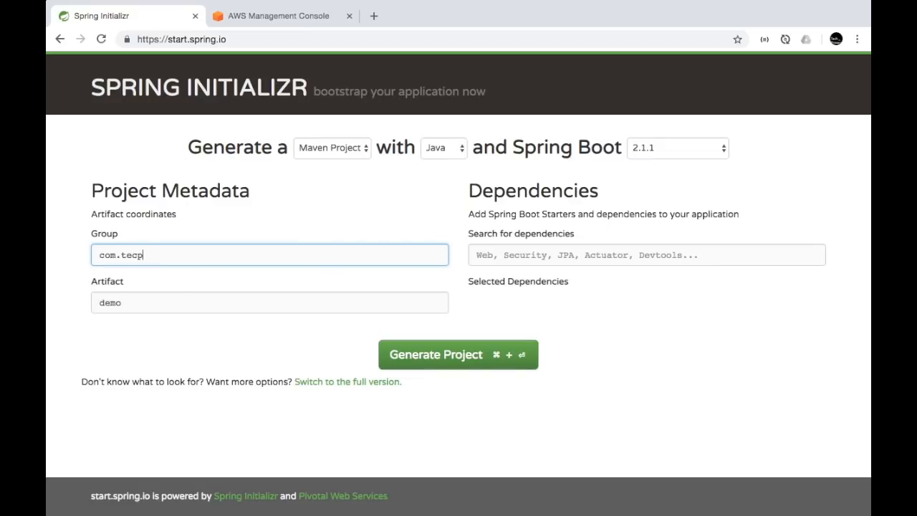
Set the project group to com.techprimers and the artifact to aws-beanstalk-example-1
text(h)
key(Down)
key(Tab)
text(aw)
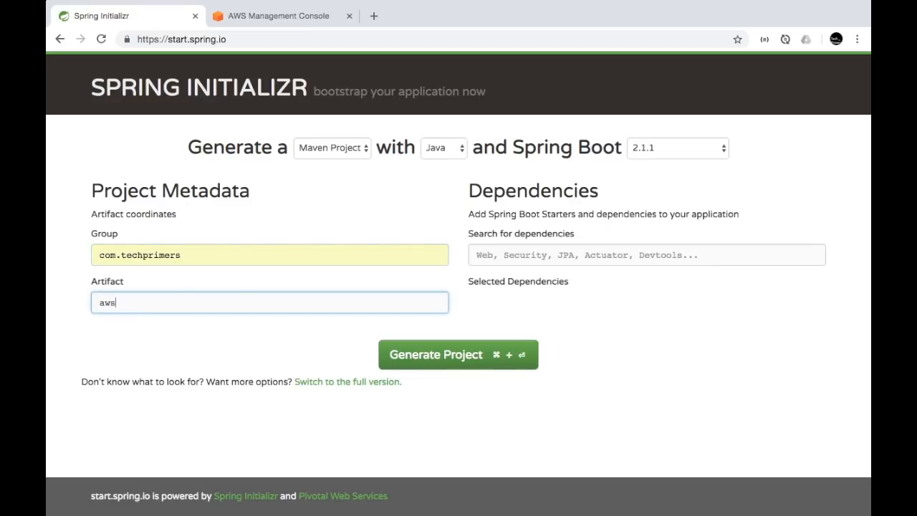
text(s-beanstlk-)
key(BackSpace)
key(BackSpace)
key(BackSpace)
text(alk-eas)
text(xampl)
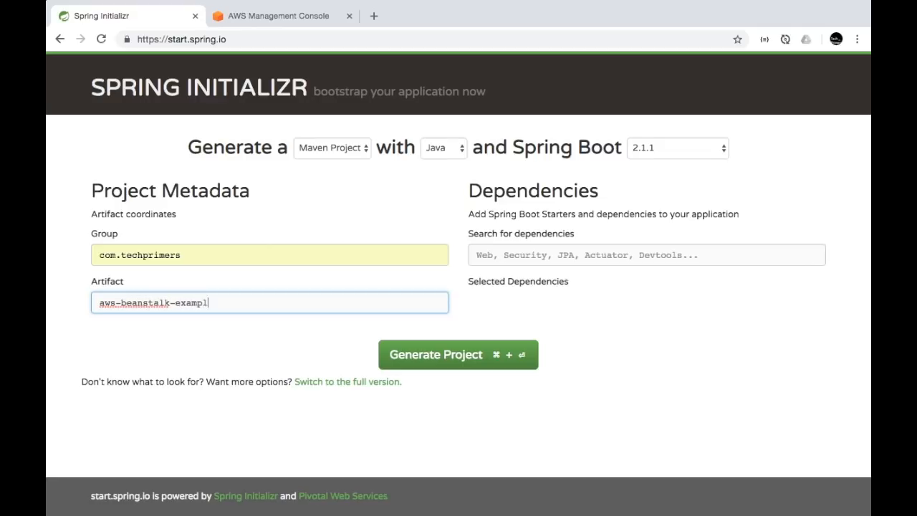
text(e-1)
Add the Web and Actuator dependencies and generate the project zip
click(536, 254)
text(web)
key(Return)
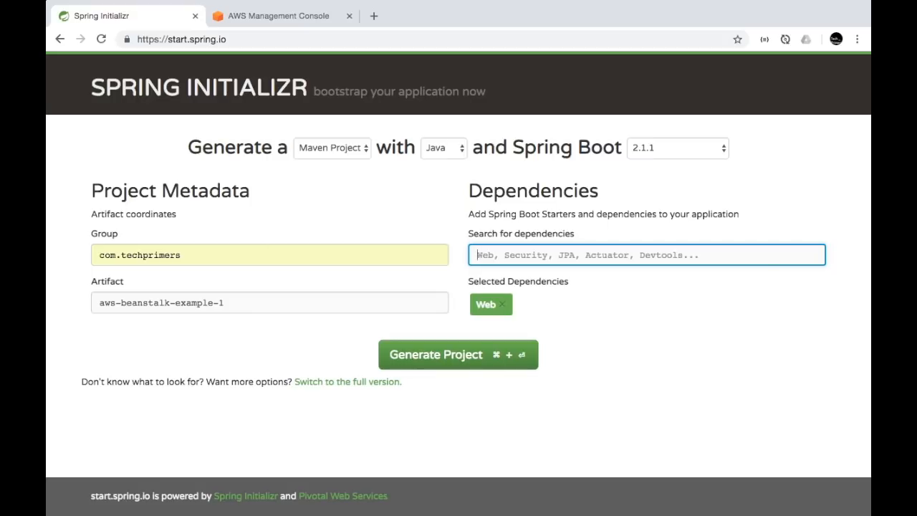
text(actua)
key(Return)
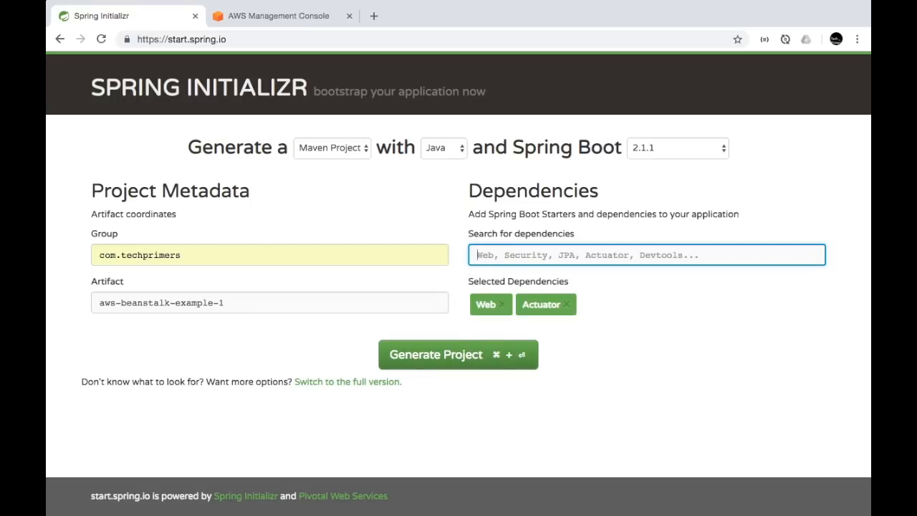
click(479, 355)
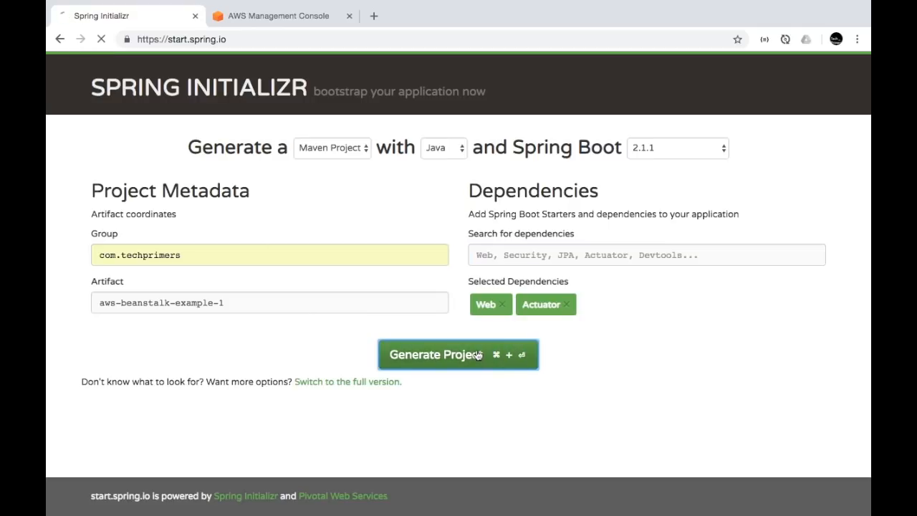
click(370, 382)
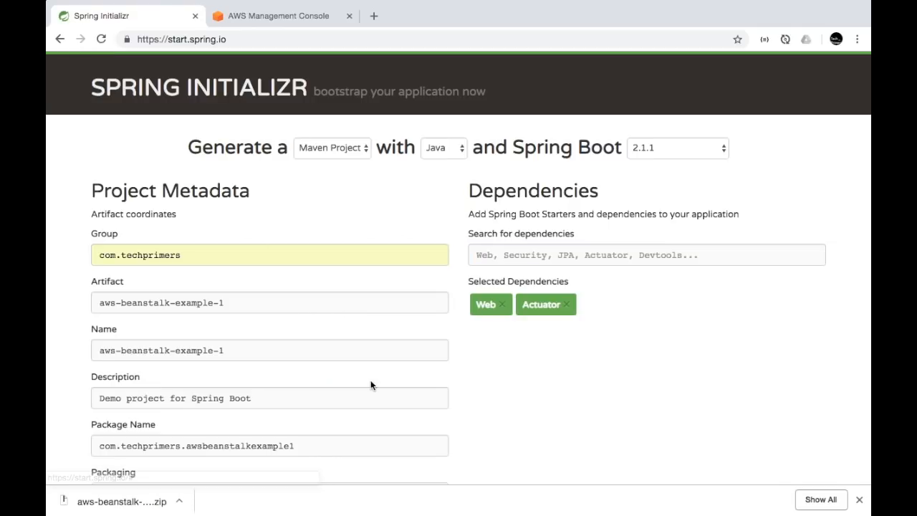
Switch packaging to War, regenerate the project and save the zip to Downloads
scroll(370, 385, down, 2)
scroll(371, 385, down, 3)
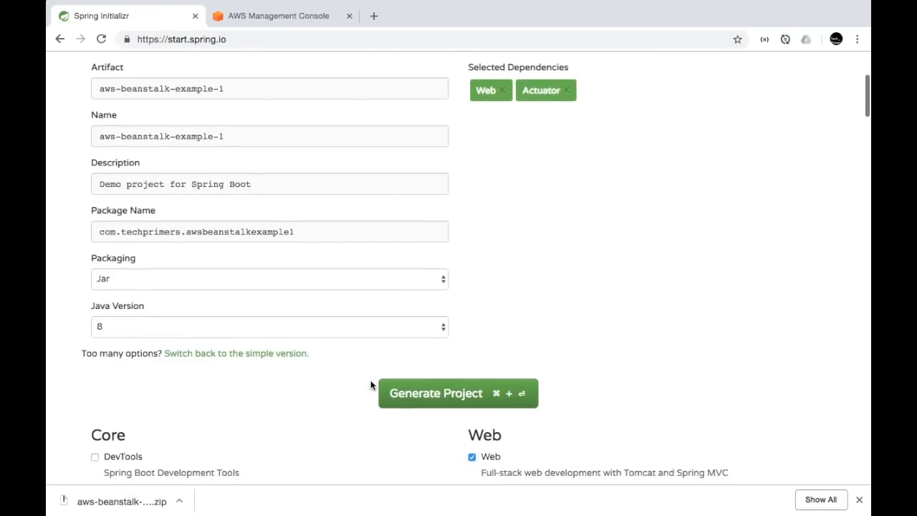
click(267, 285)
click(244, 291)
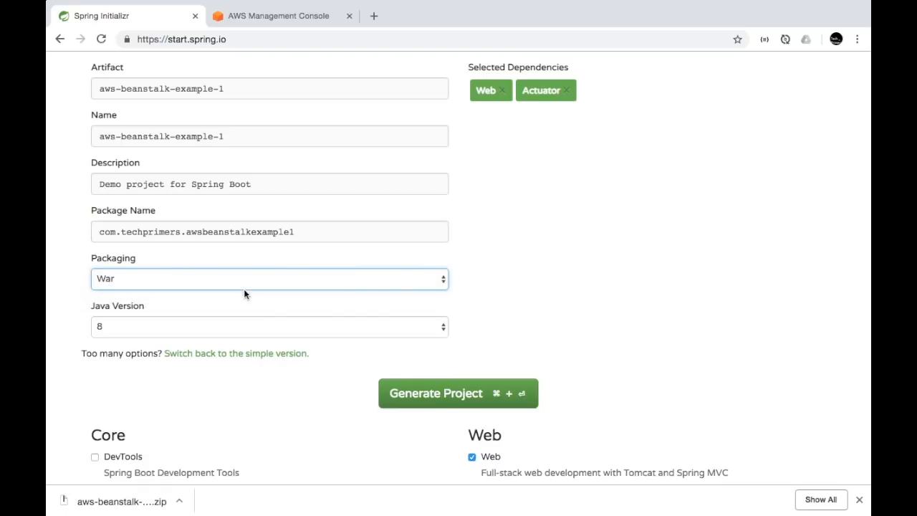
click(435, 398)
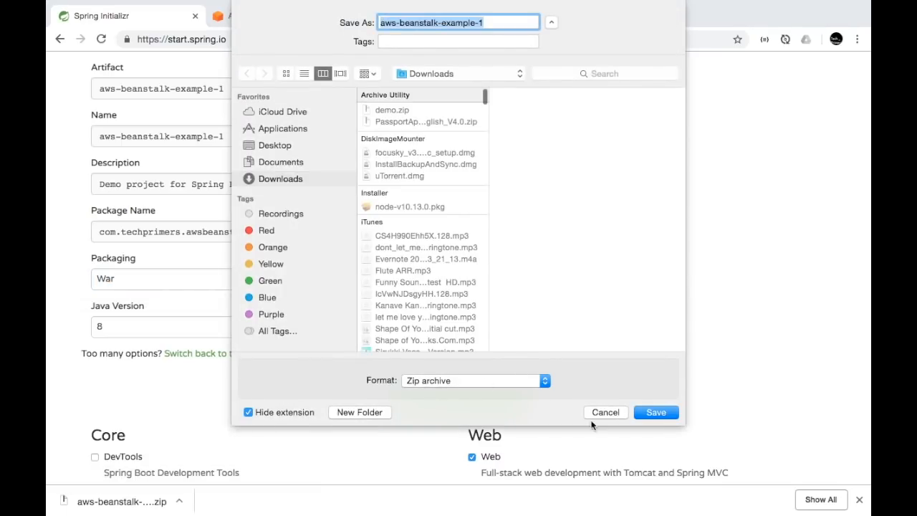
click(657, 410)
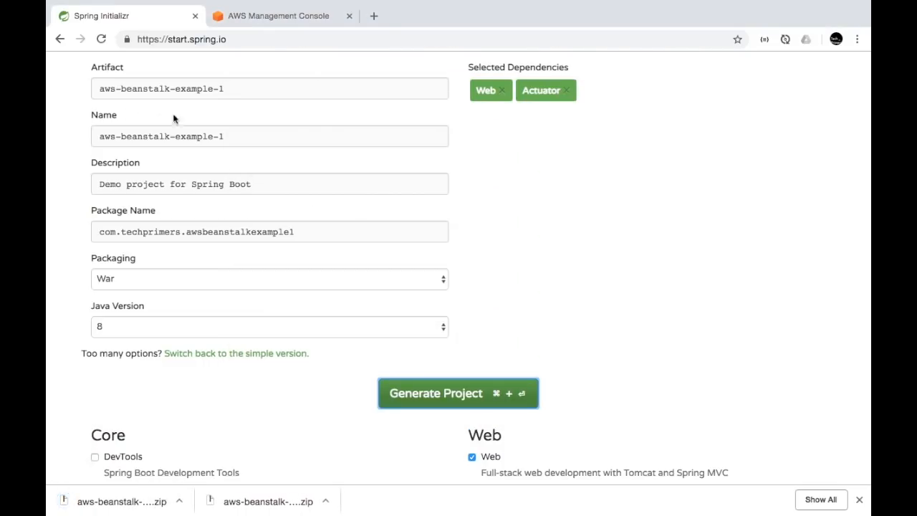
Launch IntelliJ IDEA from the Dock
key(ctrl+Left)
mouse_move(48, 270)
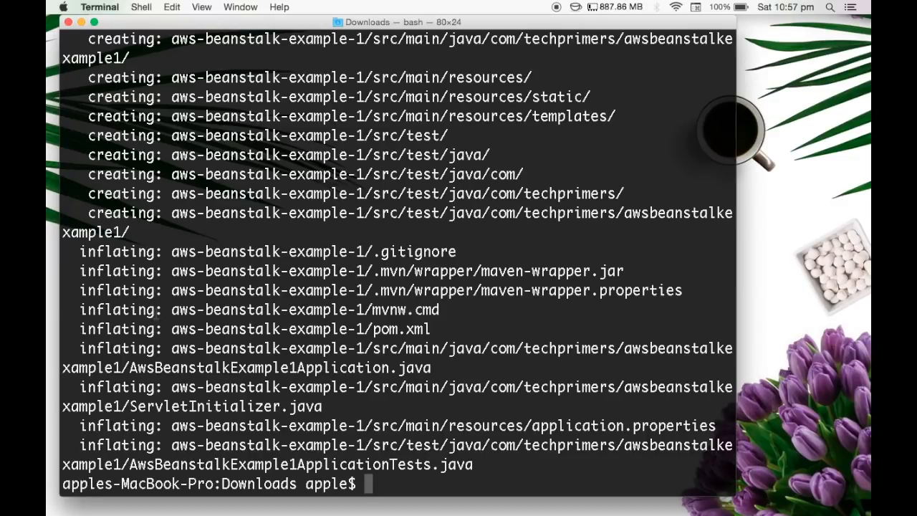
mouse_move(50, 261)
click(55, 159)
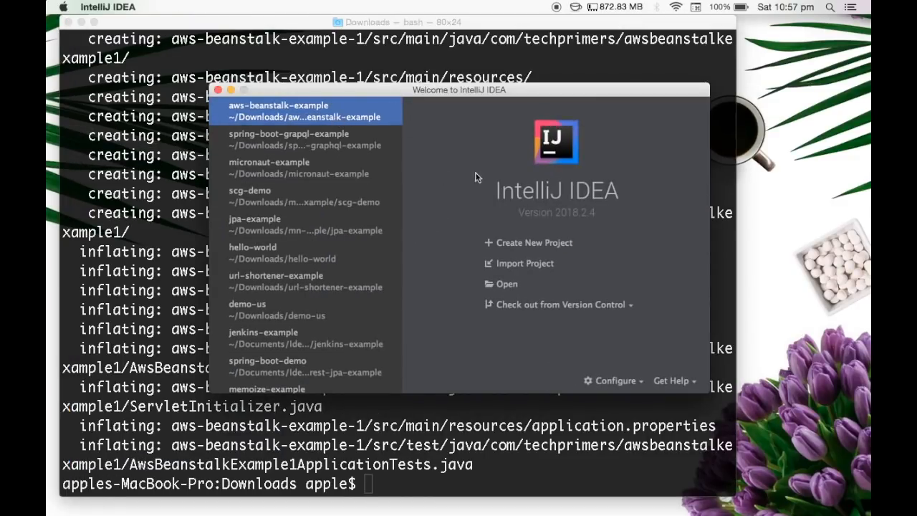
Open the aws-beanstalk-example-1 project and expand src/main/java to the app package
click(510, 281)
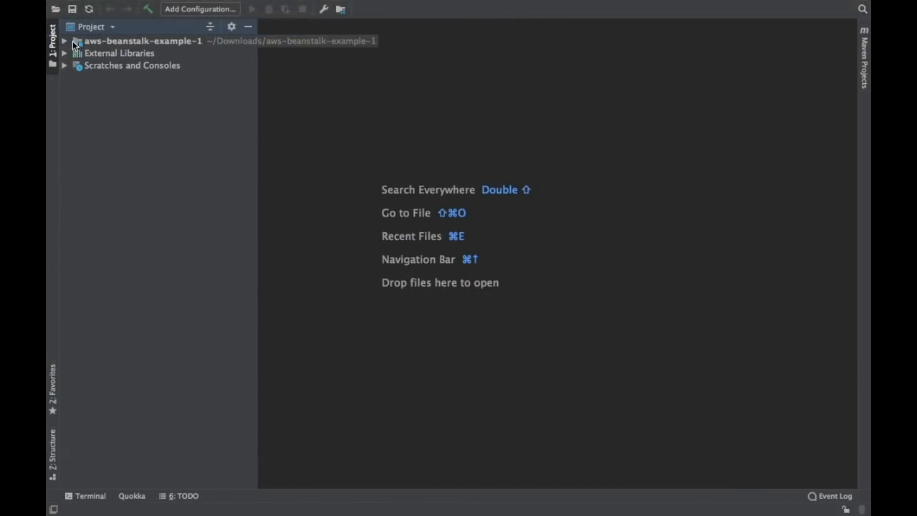
click(69, 45)
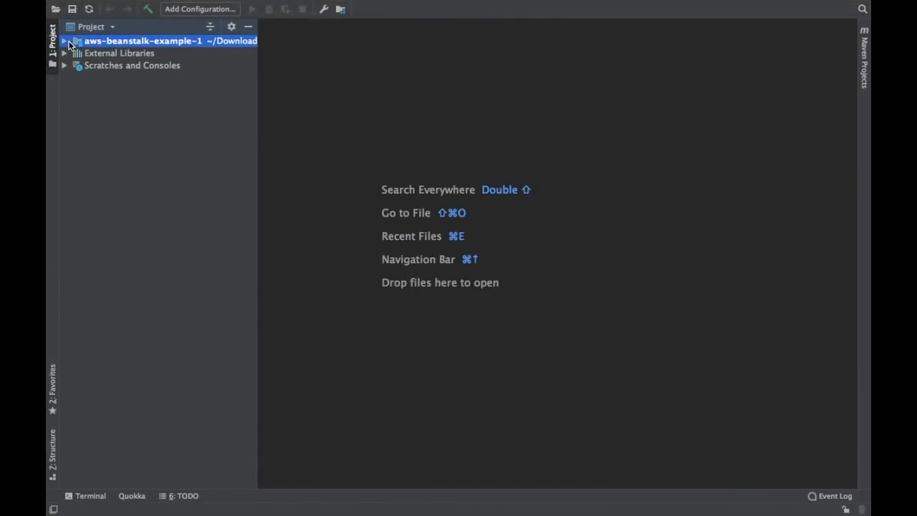
click(64, 41)
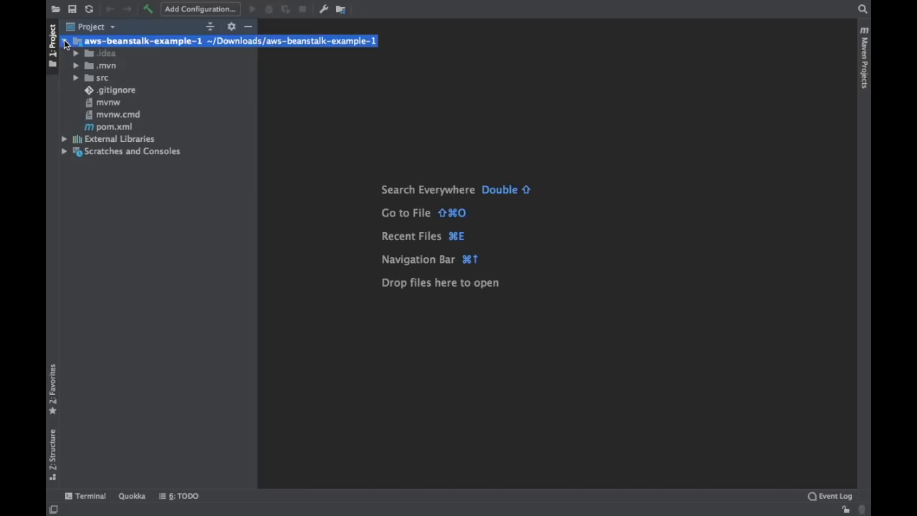
click(75, 76)
click(88, 91)
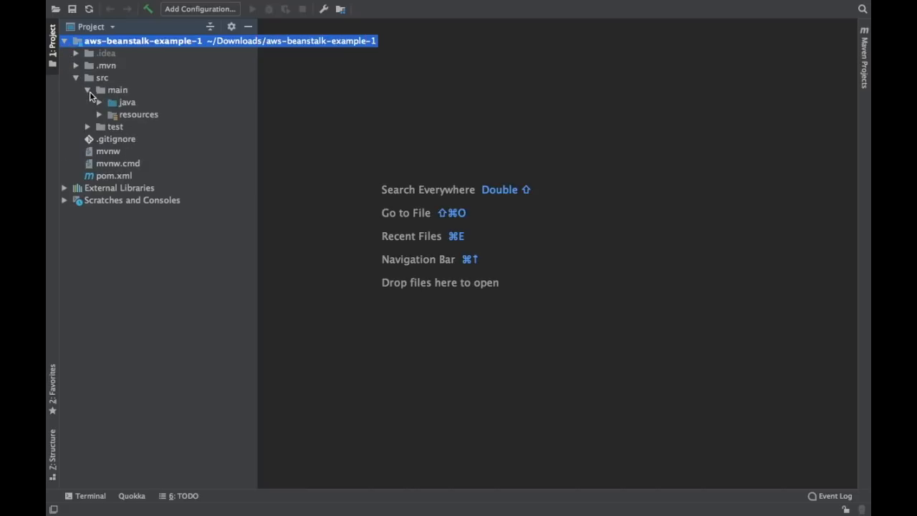
click(99, 103)
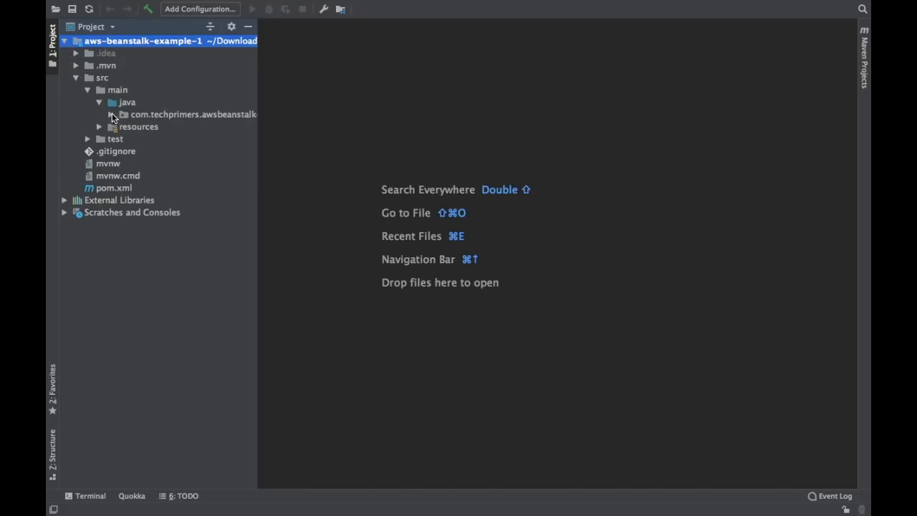
click(112, 115)
Start a new Java class in the com.techprimers.awsbeanstalkexample1 package
click(149, 116)
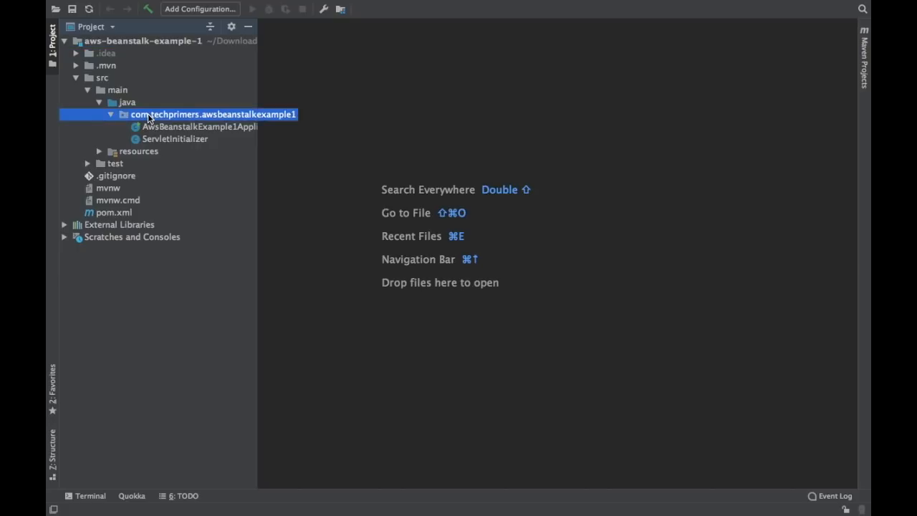
key(super+n)
key(Return)
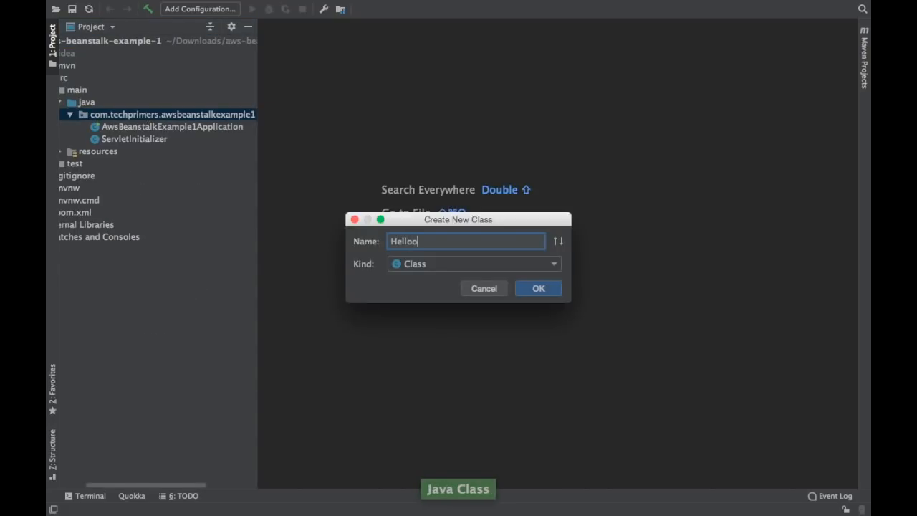
Create the HelloController class and leave a blank line above it
text(HelloController)
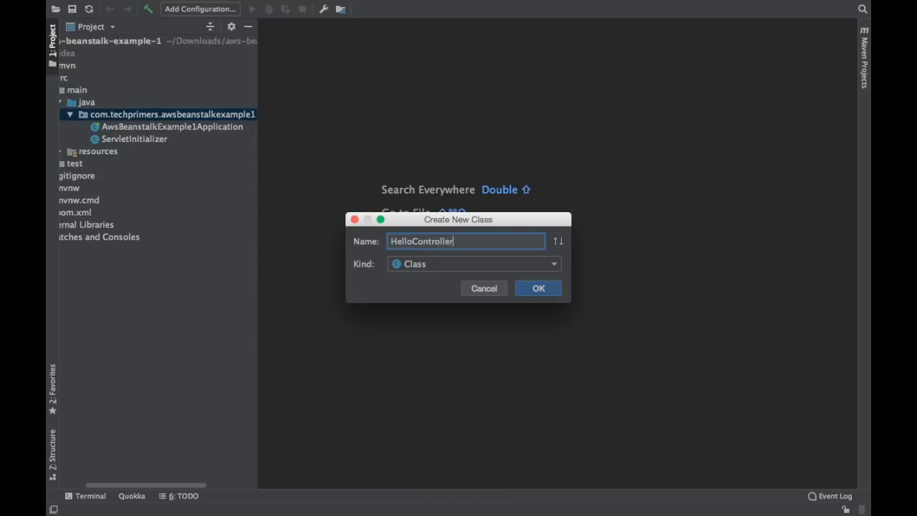
key(Return)
key(Return)
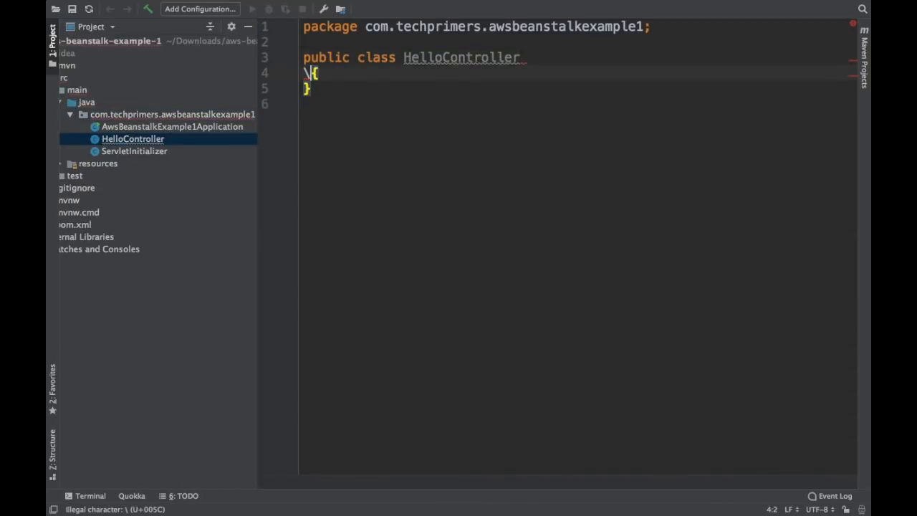
key(super+z)
key(Return)
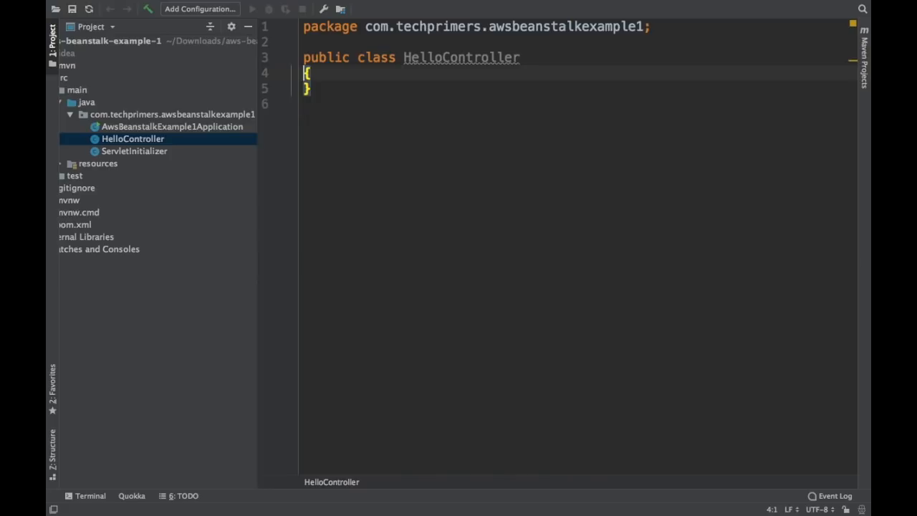
key(super+z)
key(Up)
key(Return)
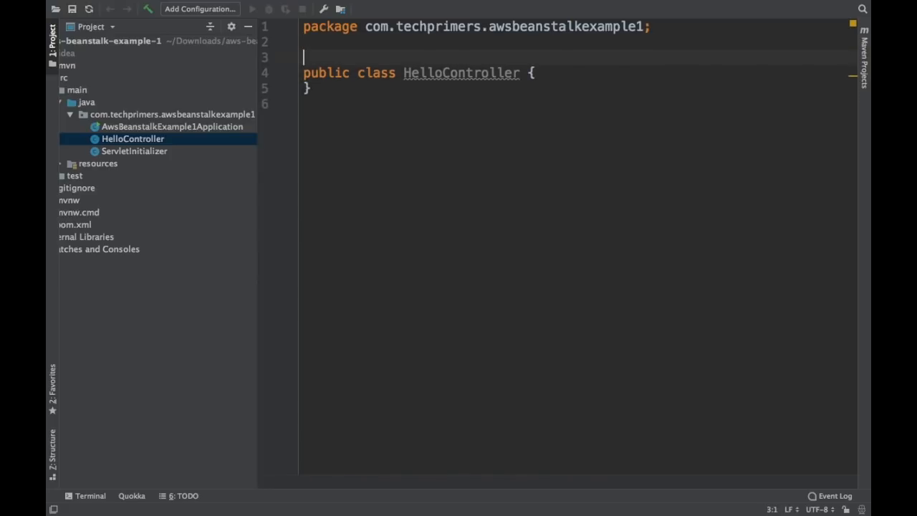
text(@Res)
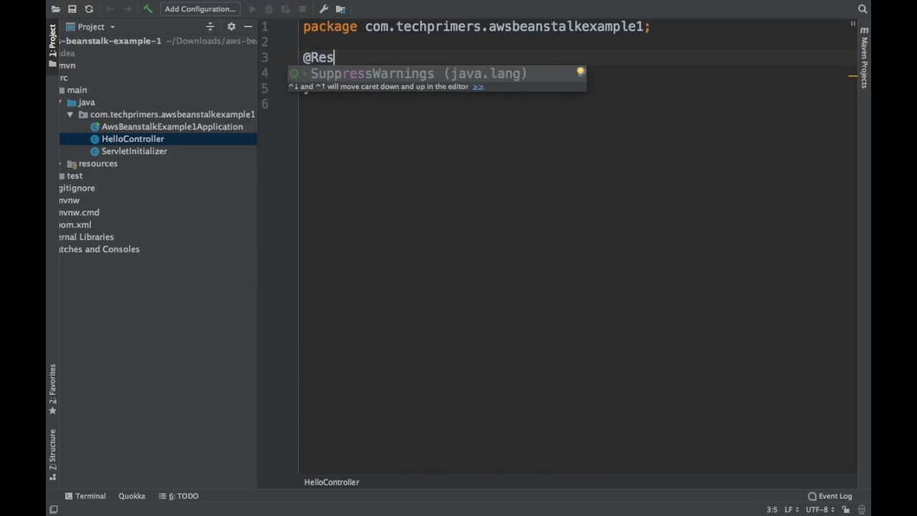
text(tController)
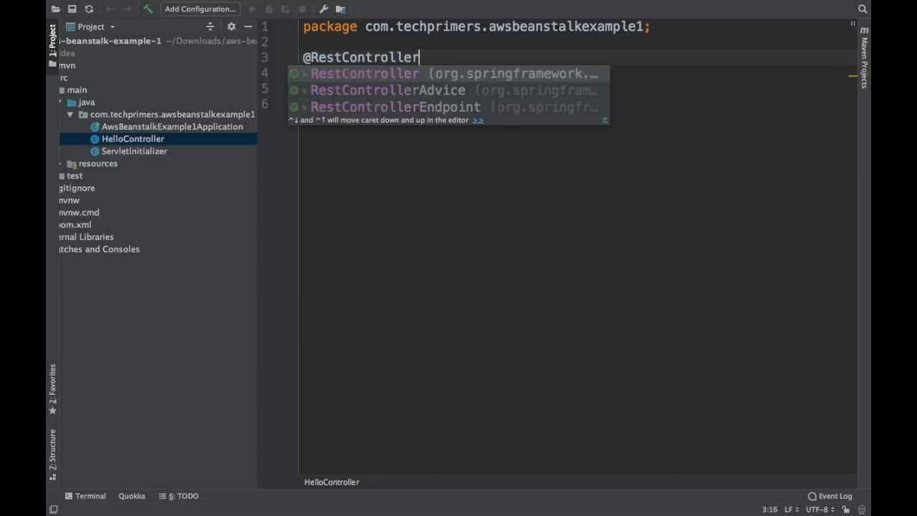
key(Return)
key(Return)
text(@)
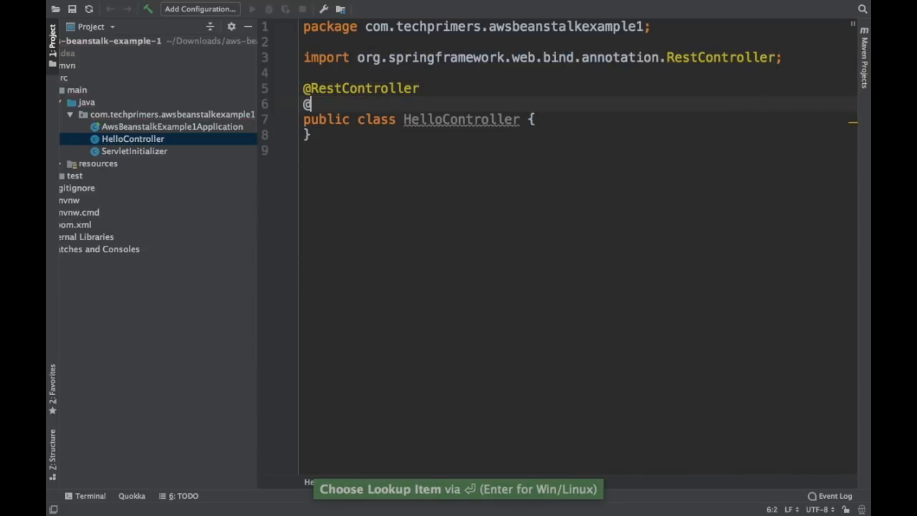
text(RequeM)
key(Return)
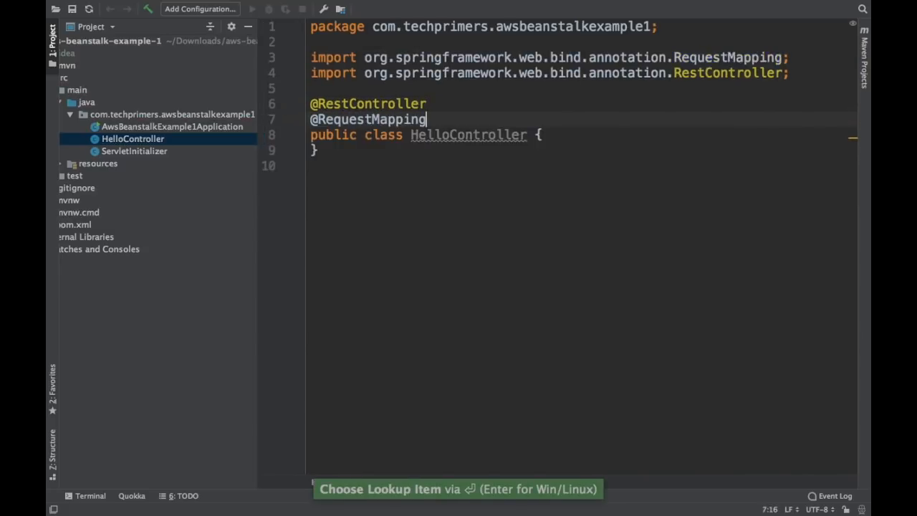
text(("/)
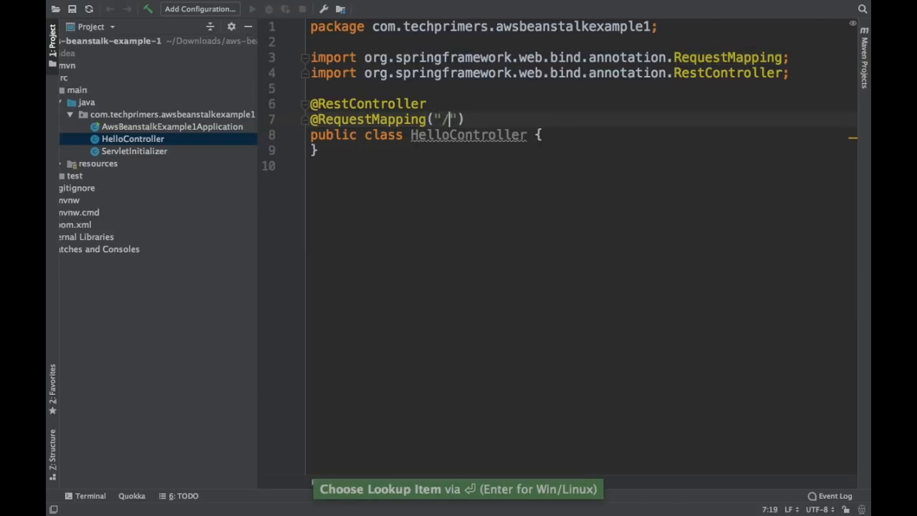
text(hello)
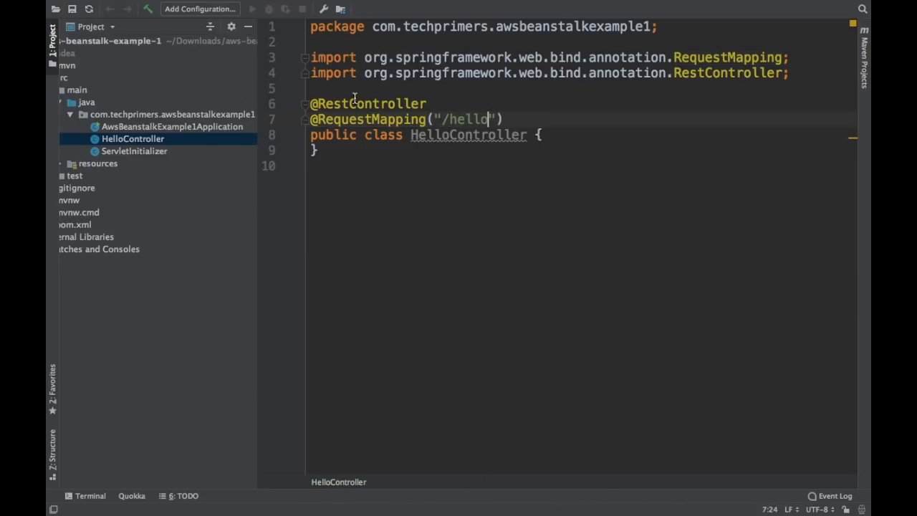
click(556, 135)
key(Return)
key(Return)
text(@)
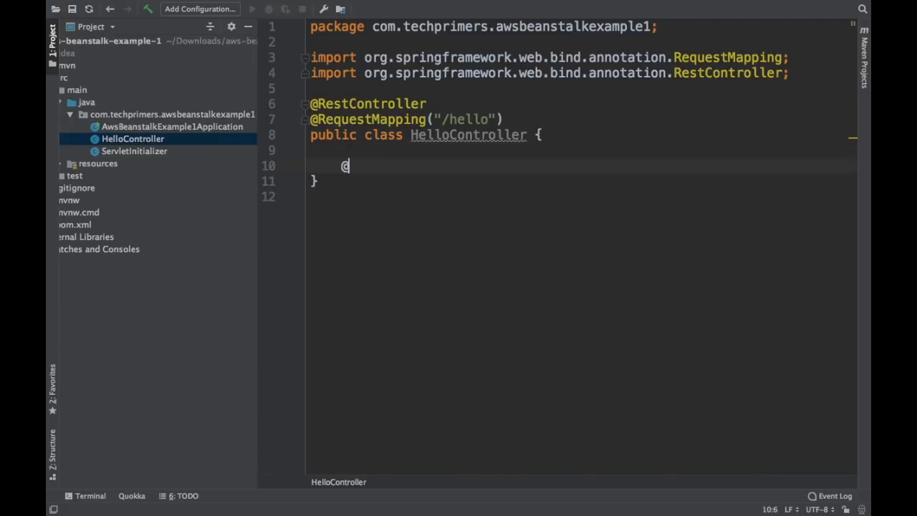
text(GetM)
key(Return)
key(Return)
text(p)
key(Return)
text(Stringhe)
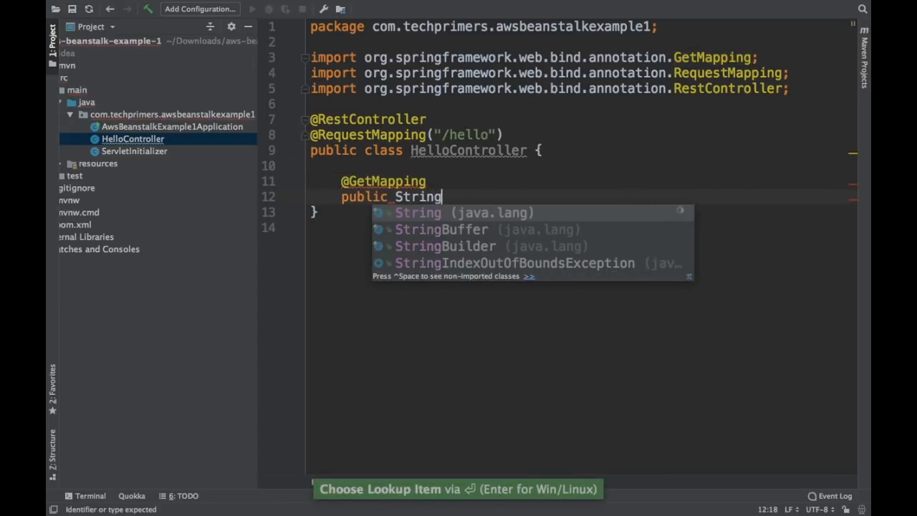
key(BackSpace)
key(BackSpace)
text(hel)
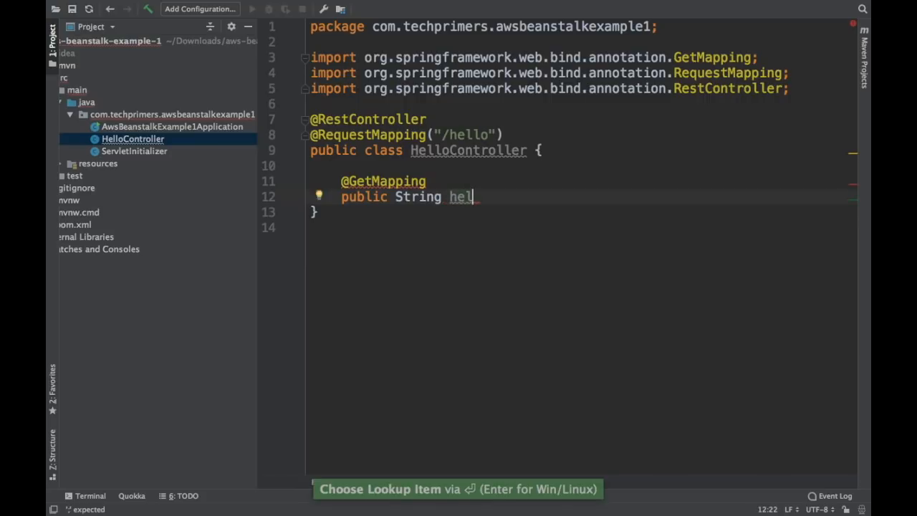
text(lo() {)
key(Return)
key(Return)
Make hello() return "Hello from YouTube"
text(return "Hello)
text( from tech)
key(BackSpace)
key(BackSpace)
key(BackSpace)
key(BackSpace)
text(Tech)
key(BackSpace)
key(BackSpace)
key(BackSpace)
key(BackSpace)
text(YouTube";)
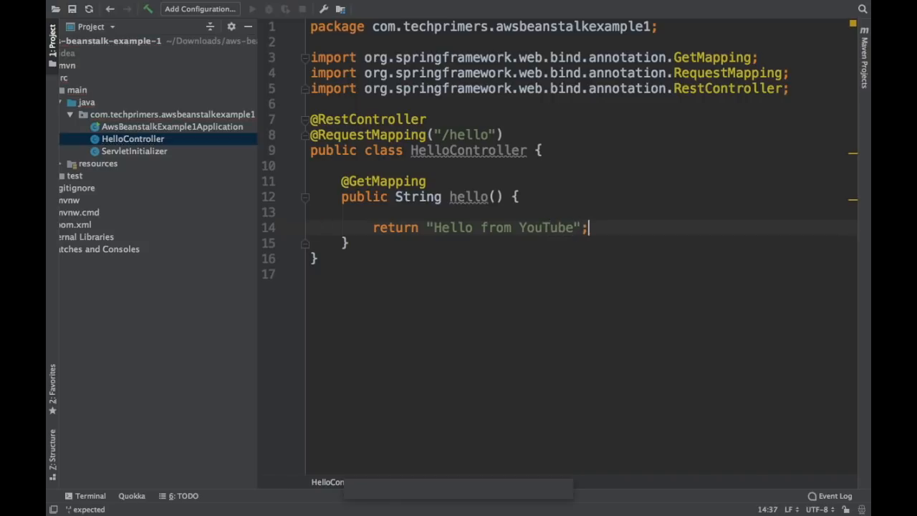
key(super+s)
click(420, 208)
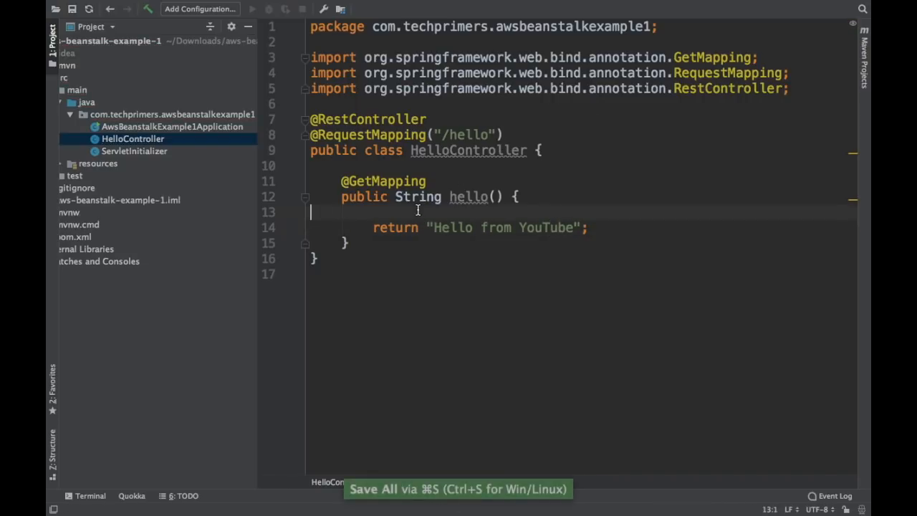
Remove the blank line in hello(), save, and run Maven's package goal to build the WAR
key(BackSpace)
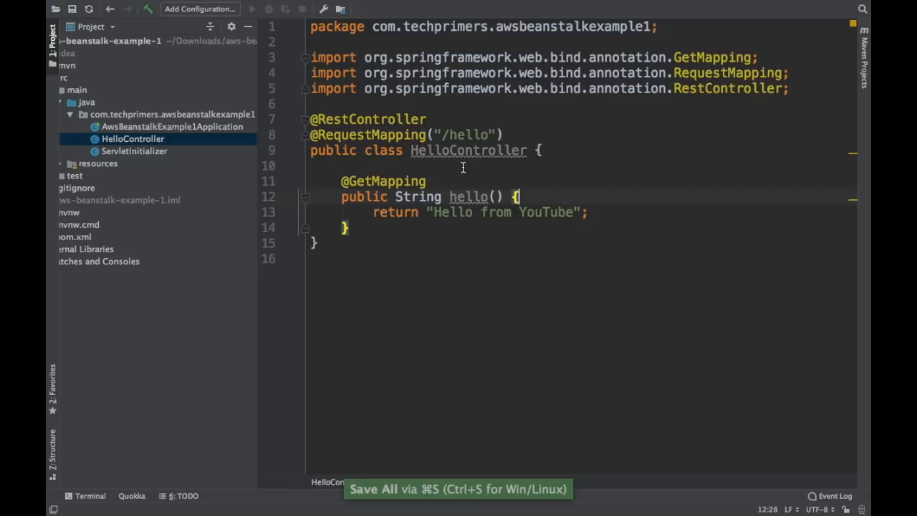
click(865, 52)
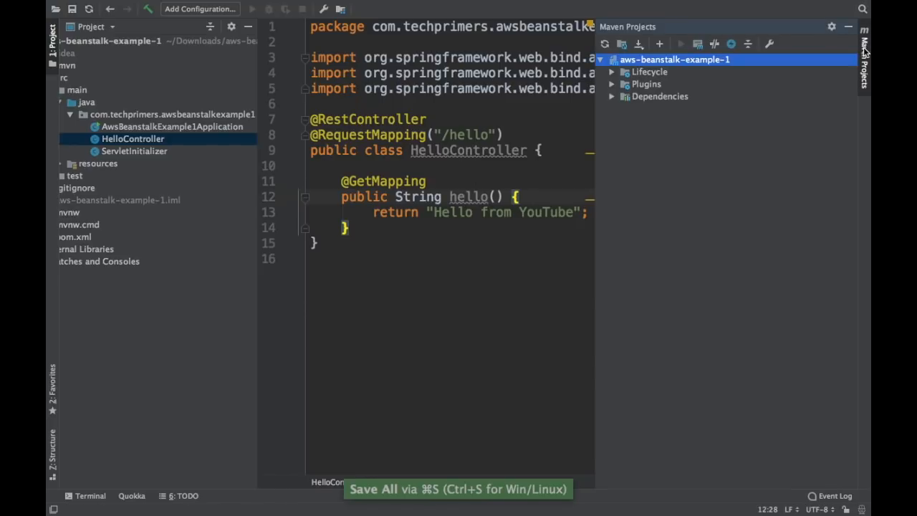
click(612, 72)
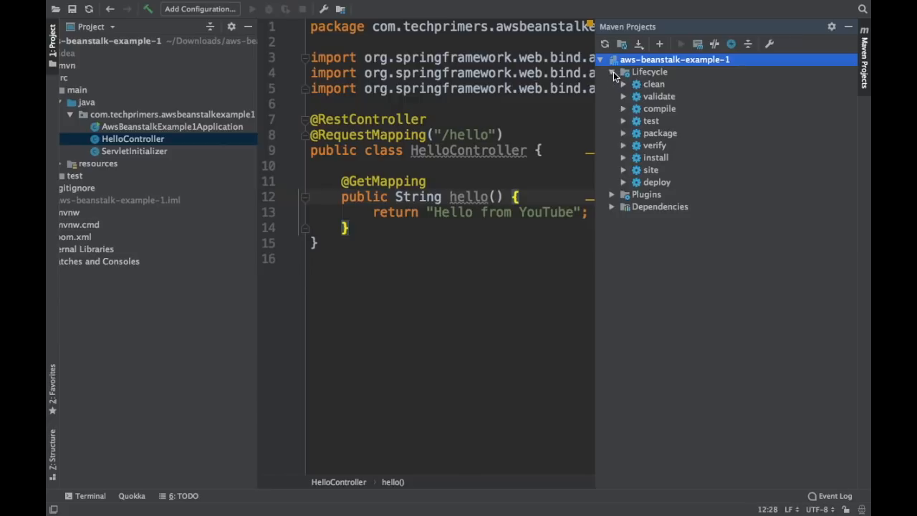
double_click(660, 133)
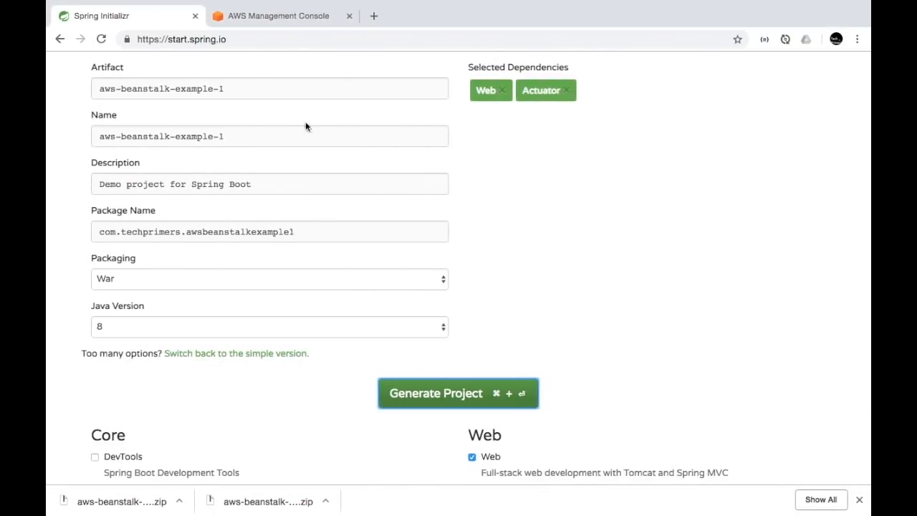
Go to the AWS Management Console and open Elastic Beanstalk from recently visited services
click(287, 19)
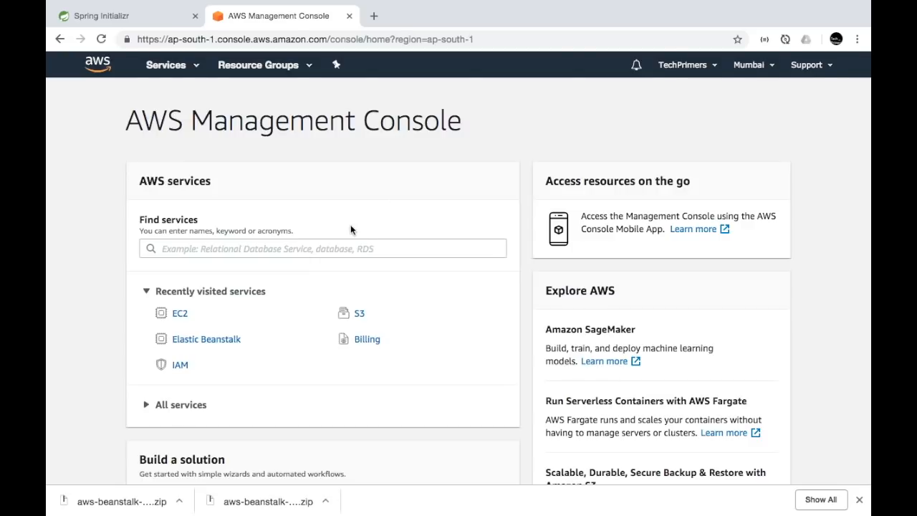
scroll(350, 229, down, 3)
scroll(350, 229, up, 3)
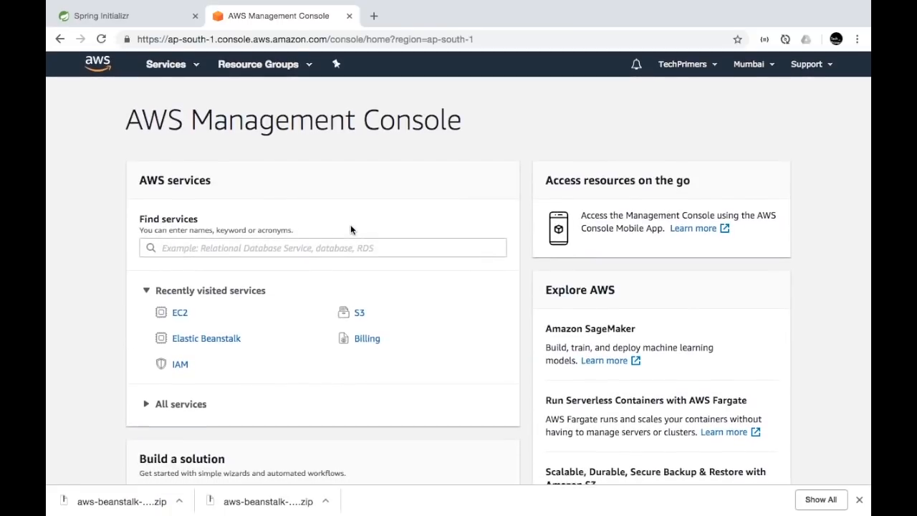
scroll(351, 228, down, 3)
scroll(351, 227, up, 3)
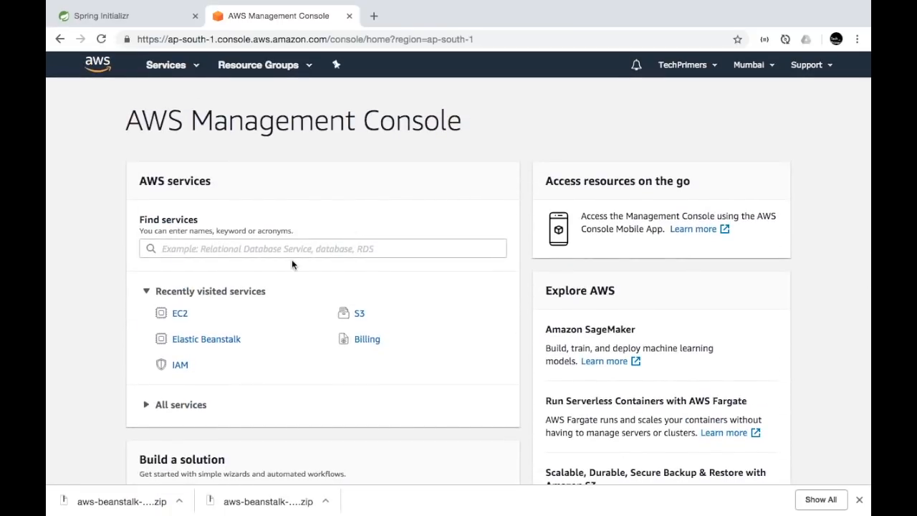
click(207, 339)
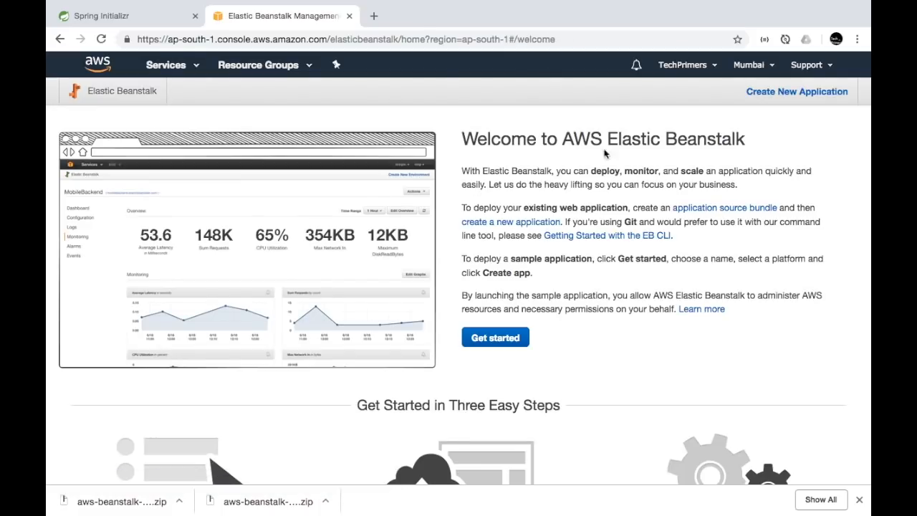
Create a new Elastic Beanstalk application named Hello-Youtube
click(759, 100)
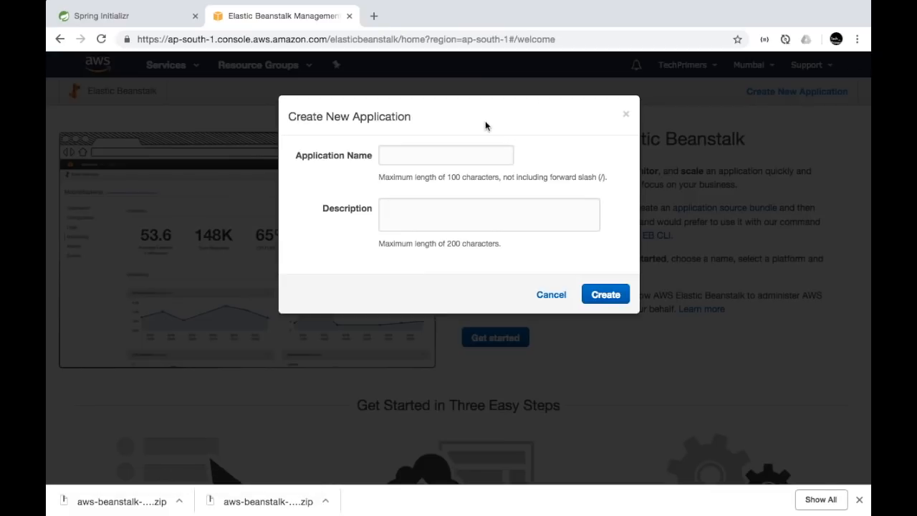
click(438, 155)
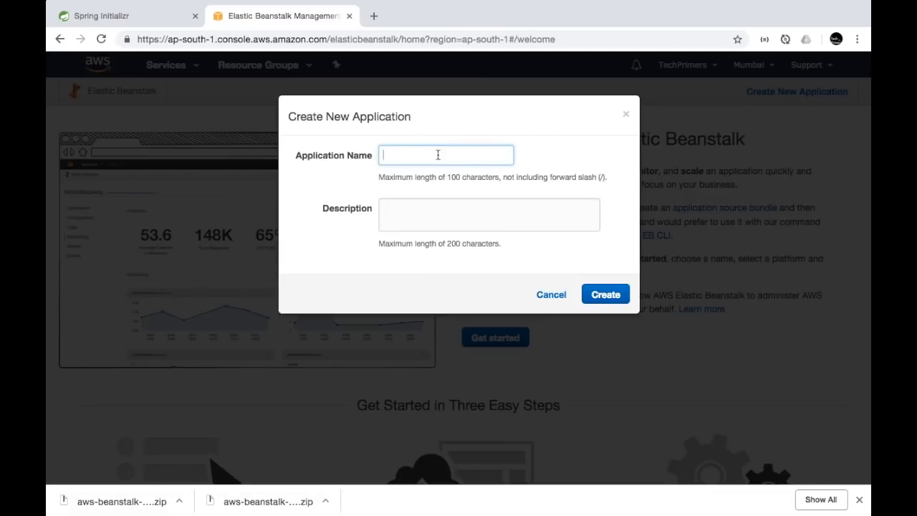
text(Hello-Youtube)
click(600, 294)
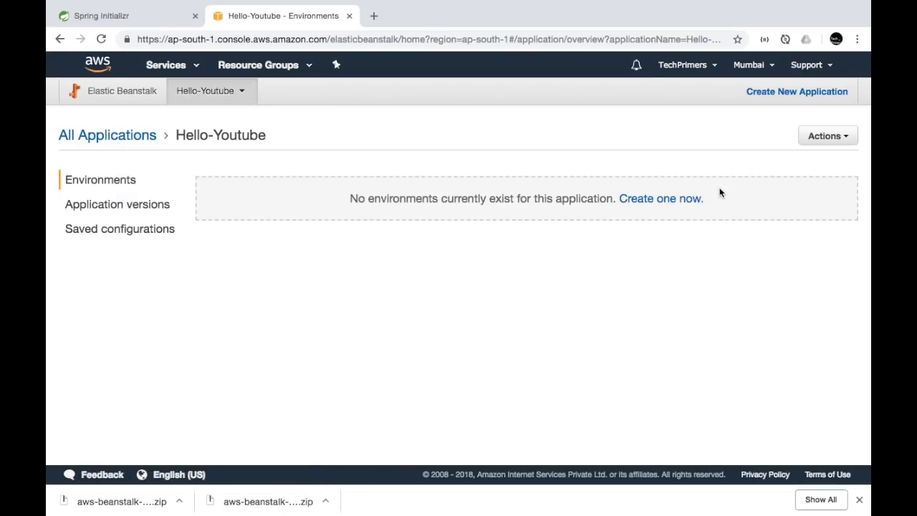
Choose a web server environment and rename it HelloYoutube
click(677, 200)
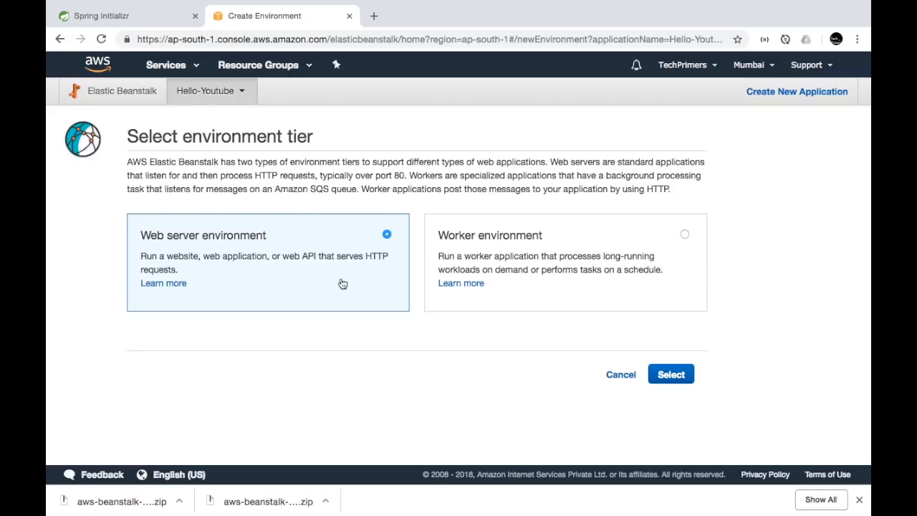
click(679, 379)
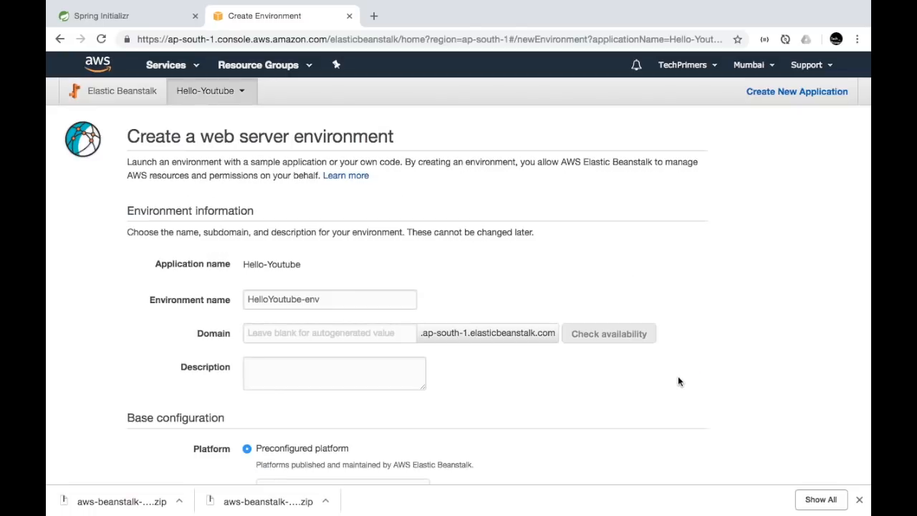
scroll(405, 301, down, 5)
scroll(332, 207, up, 1)
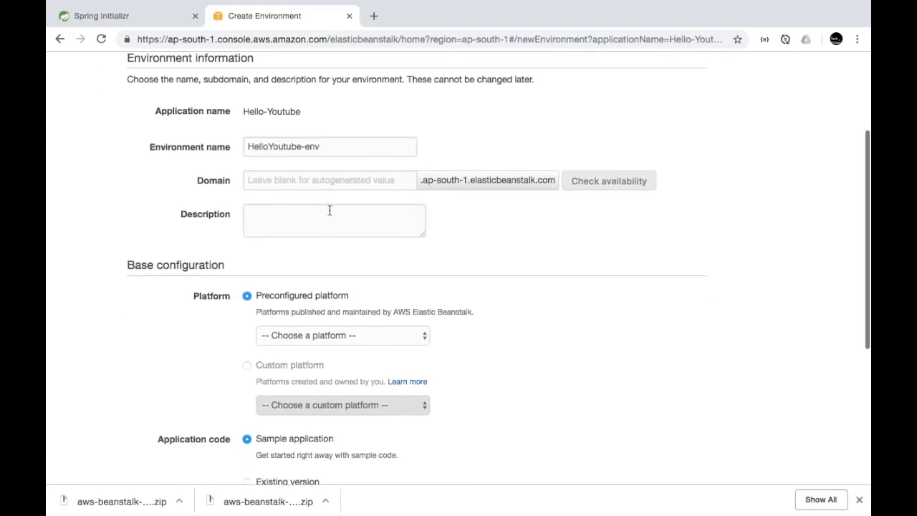
click(316, 164)
key(BackSpace)
key(BackSpace)
key(BackSpace)
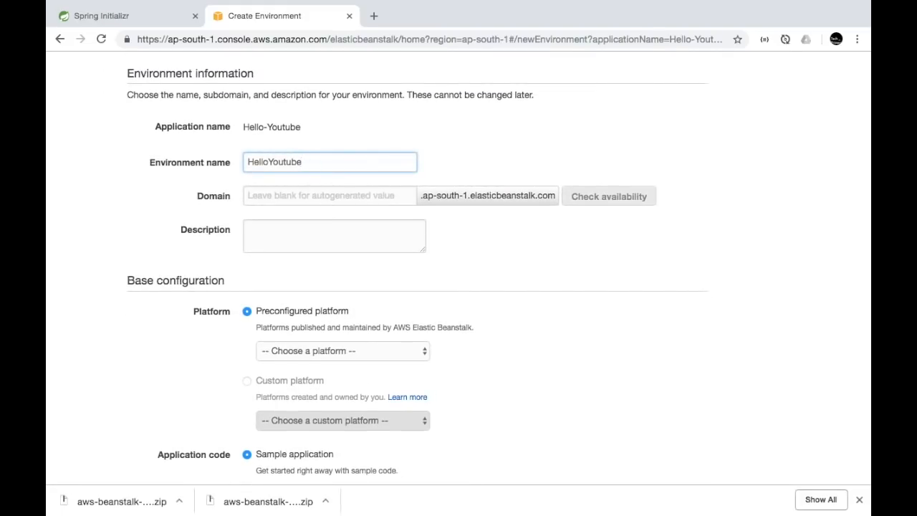
click(351, 206)
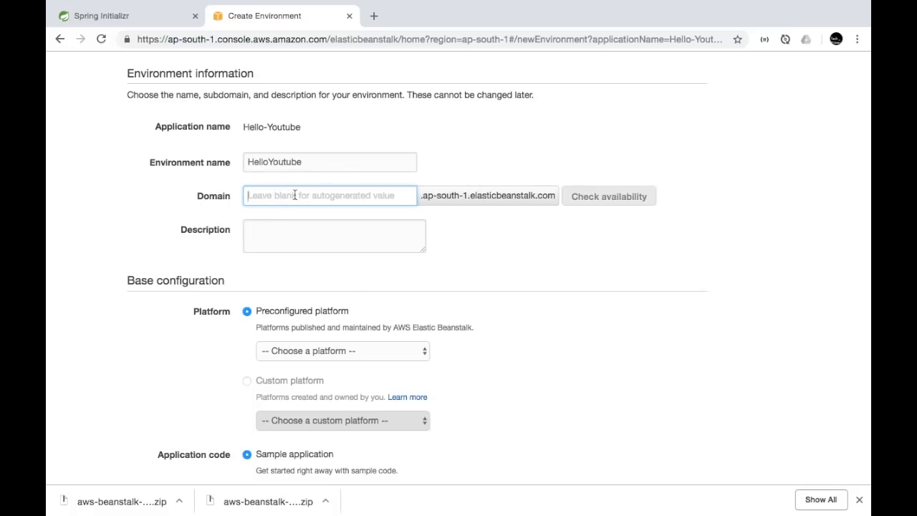
Select the Tomcat preconfigured platform and choose to upload your own code
scroll(310, 263, down, 2)
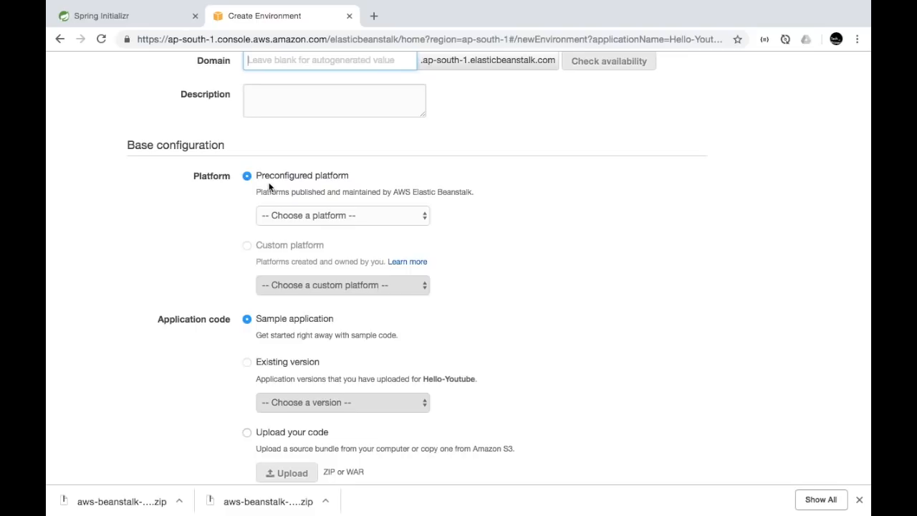
click(296, 217)
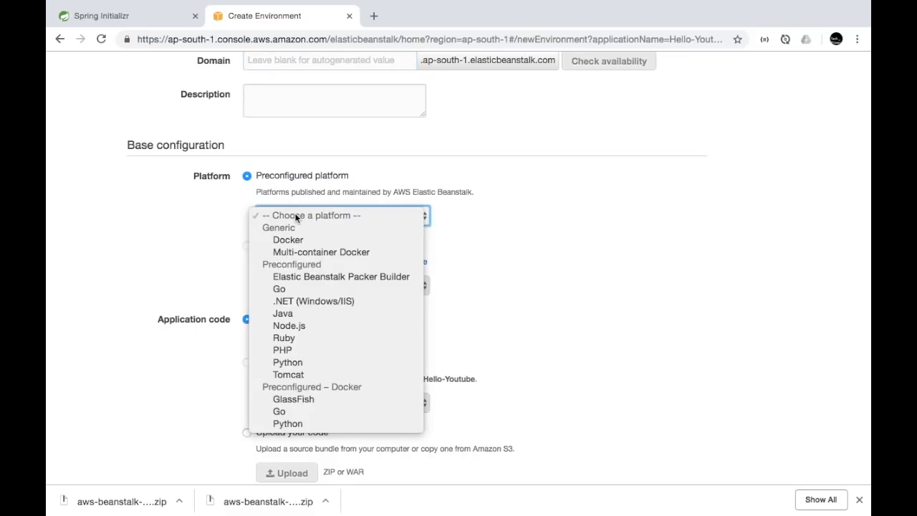
click(334, 375)
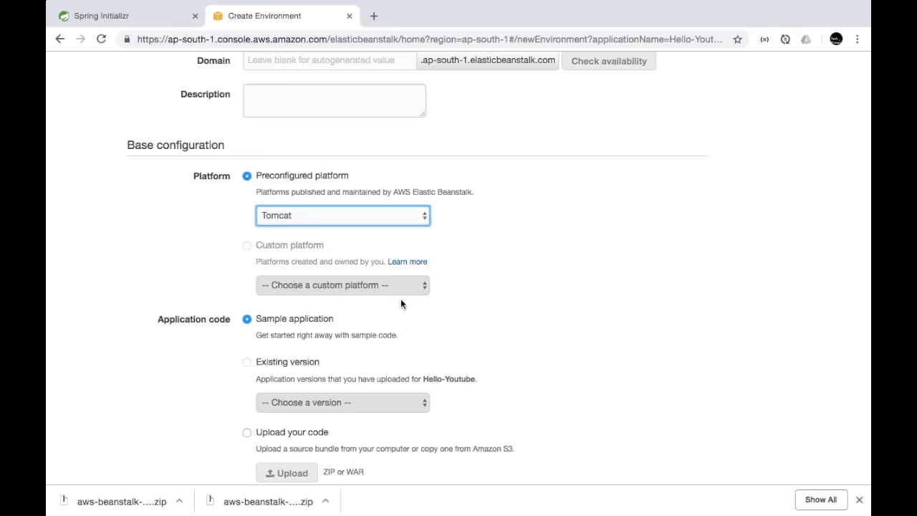
scroll(494, 334, down, 3)
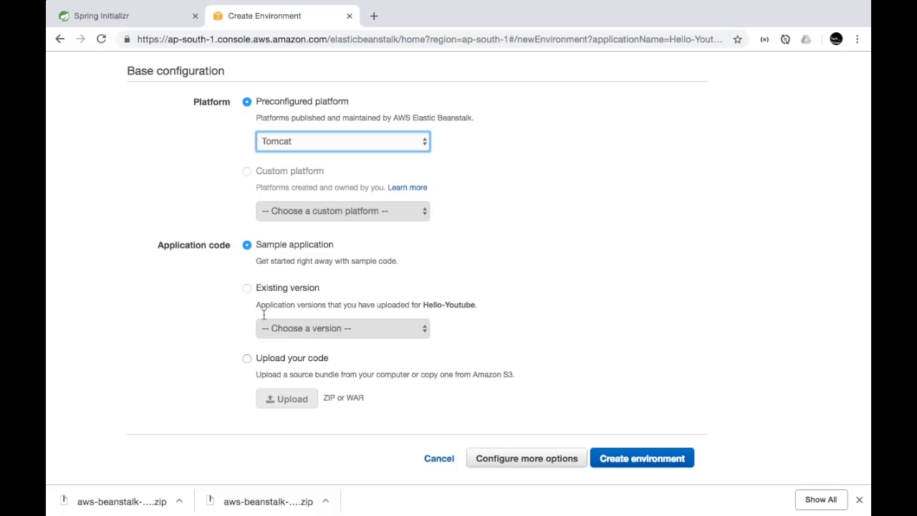
click(247, 360)
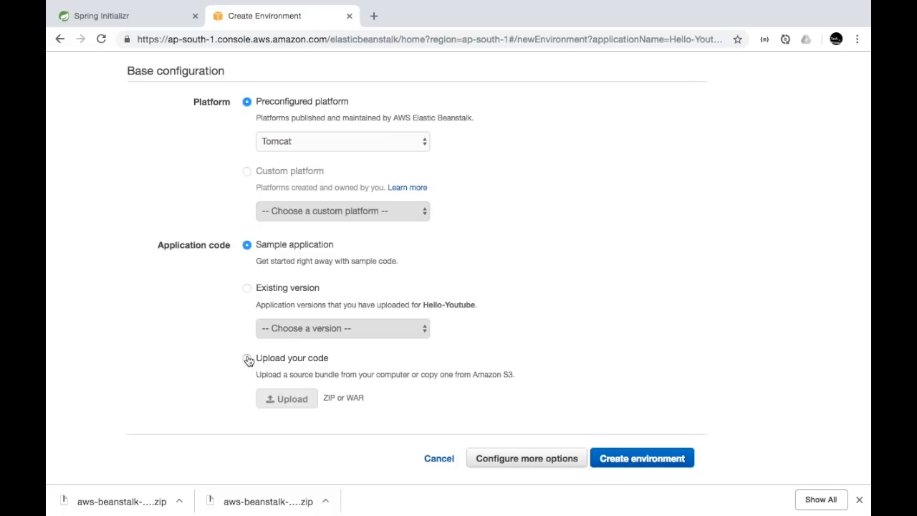
Browse for a local file, navigating to Downloads/aws-beanstalk-example-1/target
click(291, 400)
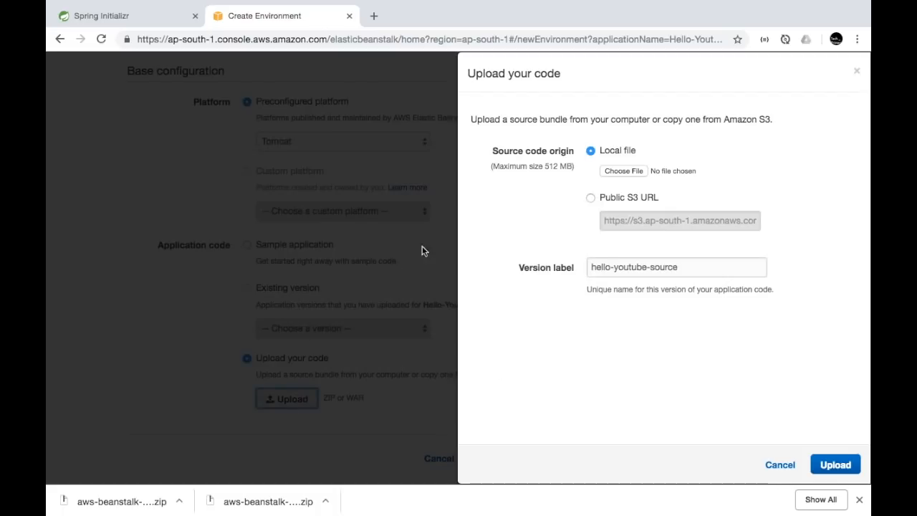
click(633, 172)
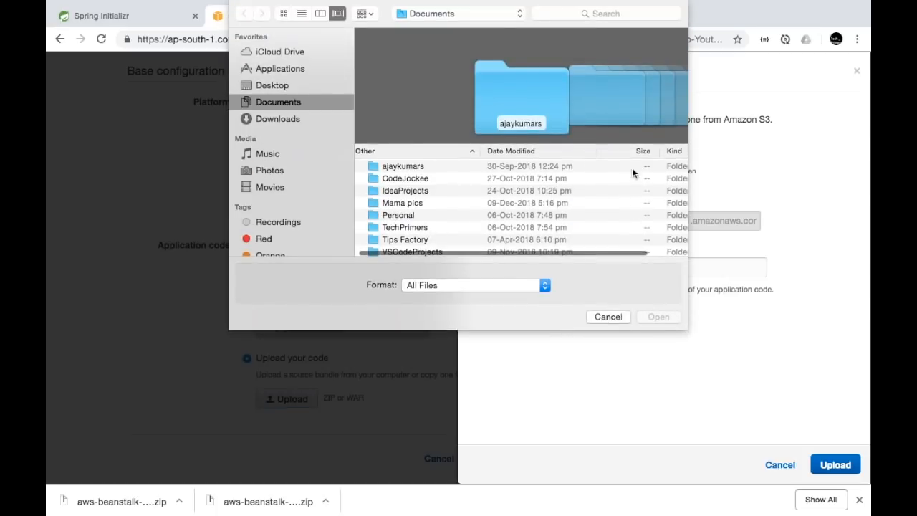
click(301, 119)
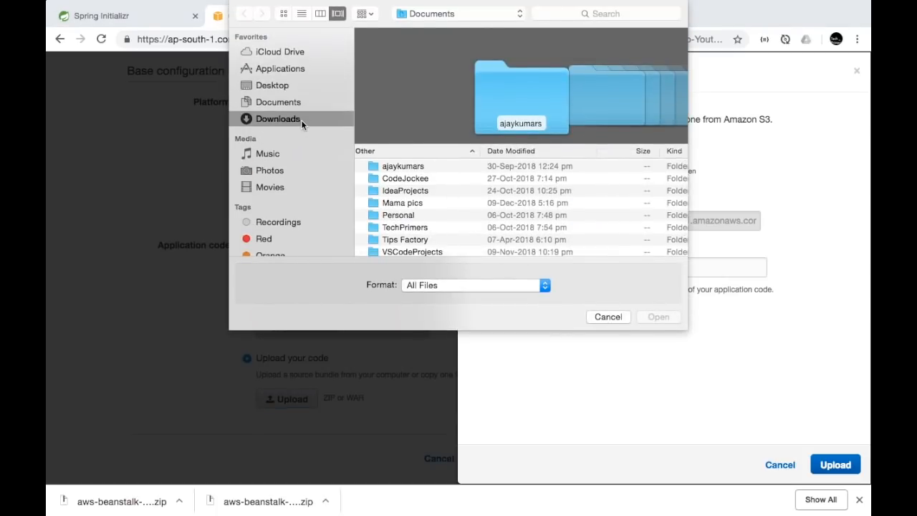
scroll(419, 190, down, 10)
scroll(415, 208, up, 15)
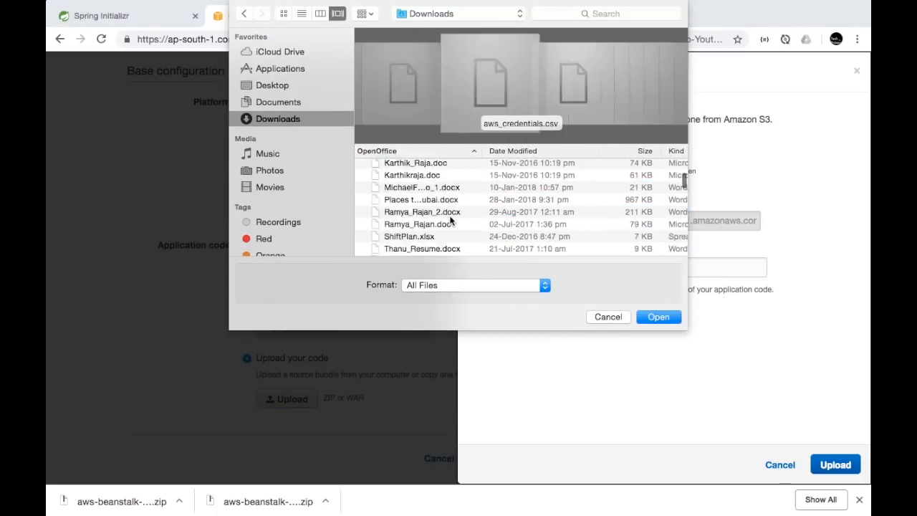
double_click(441, 231)
double_click(423, 188)
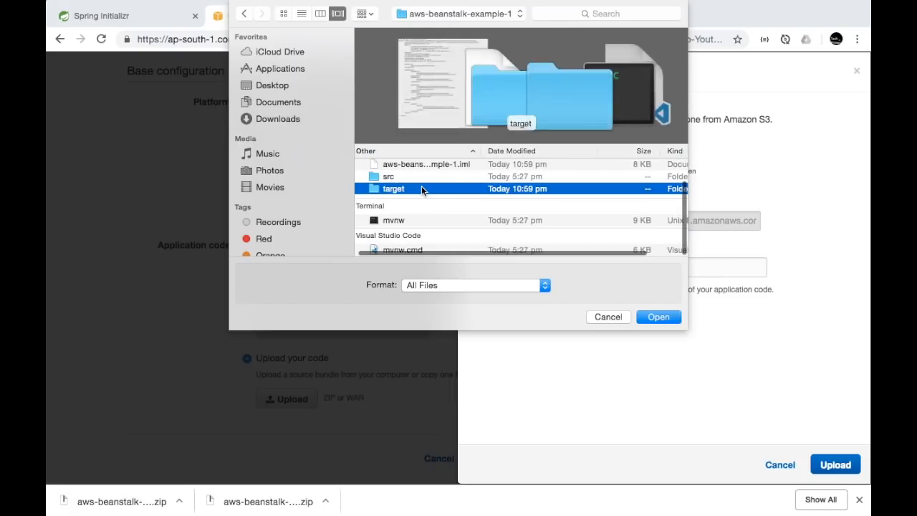
scroll(442, 178, down, 3)
scroll(430, 176, up, 5)
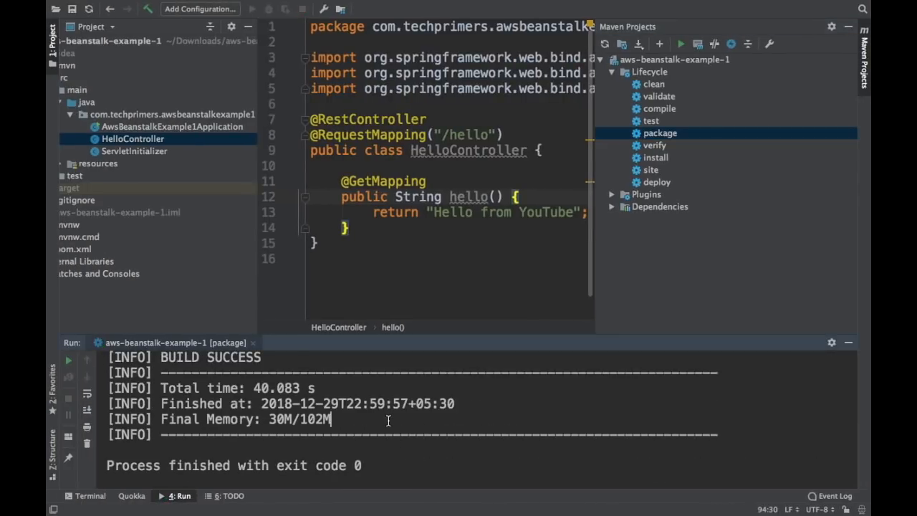
scroll(389, 421, right, 10)
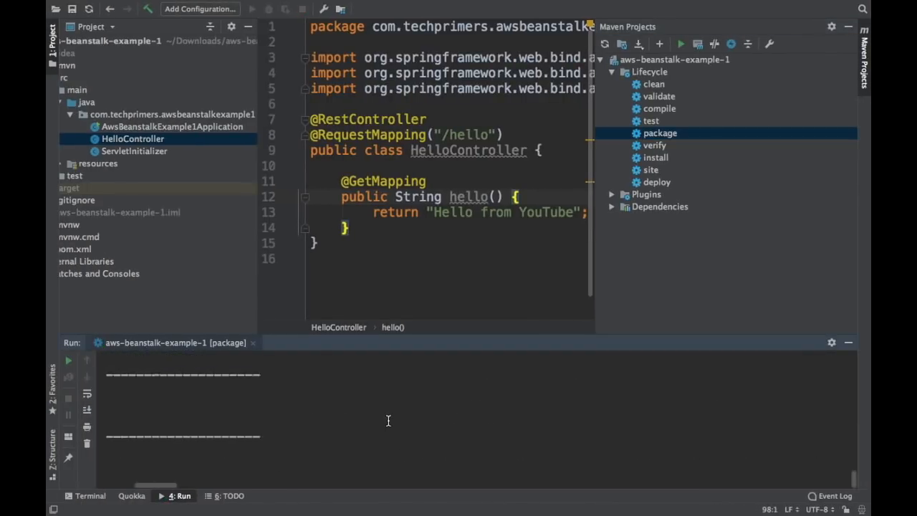
scroll(443, 383, left, 10)
Pick aws-beanstalk-example-1-0.0.1-SNAPSHOT.war as the source bundle and start the upload
key(ctrl+Right)
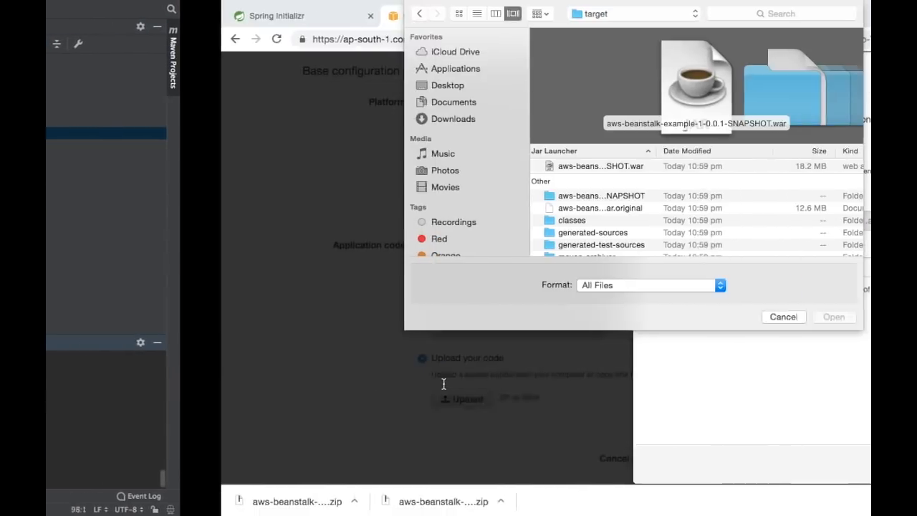
click(482, 172)
scroll(487, 177, down, 1)
scroll(495, 181, up, 1)
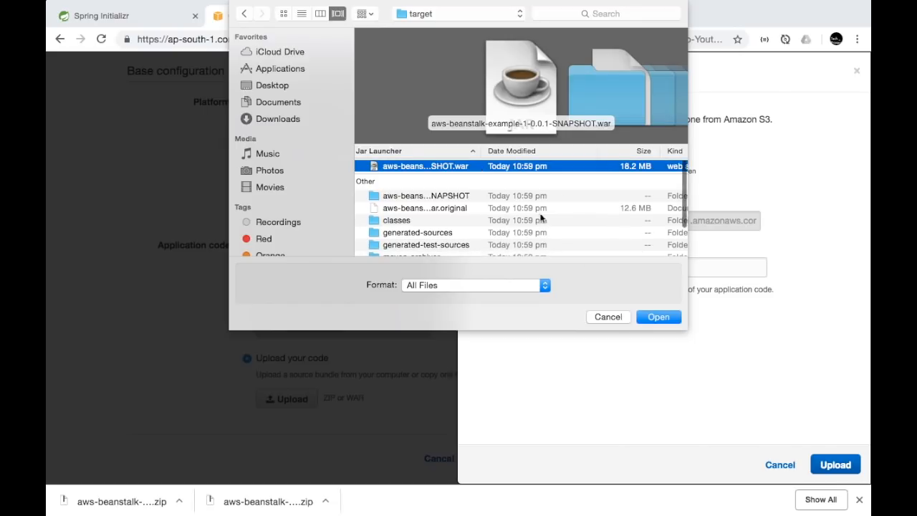
click(655, 317)
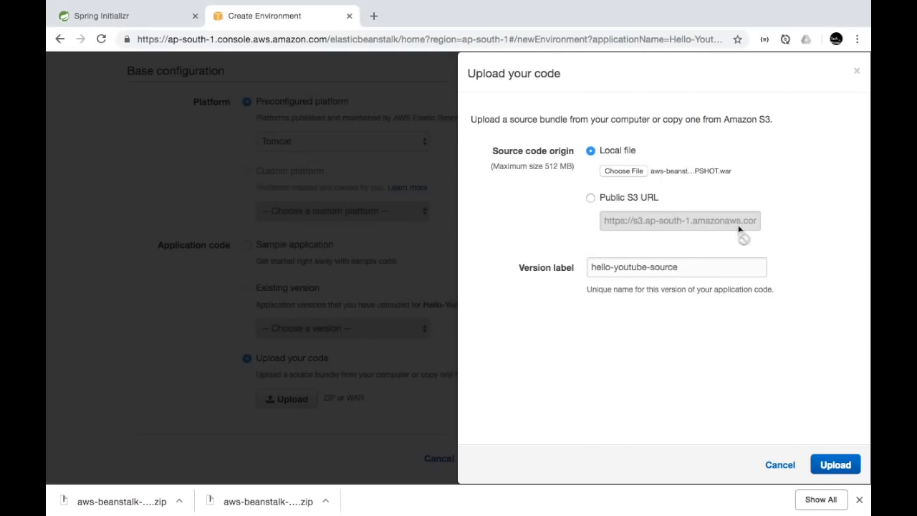
click(832, 470)
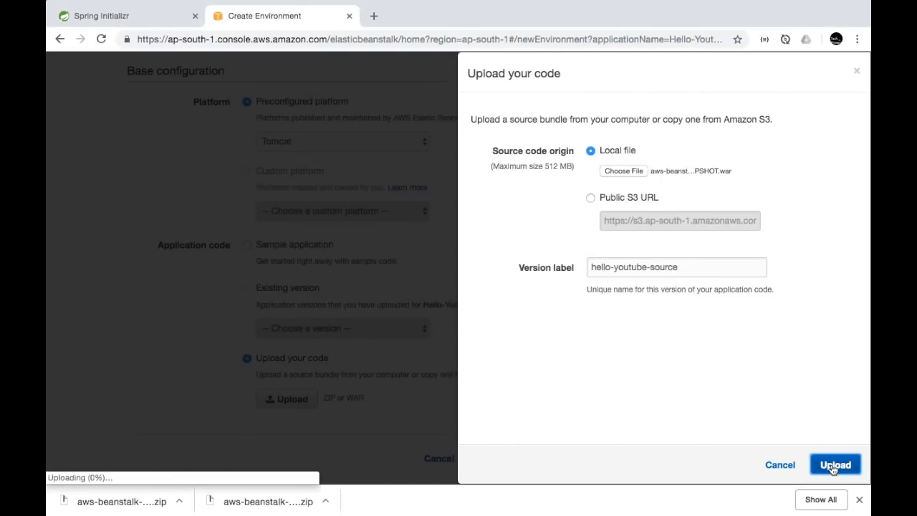
Dismiss the downloads bar and confirm hello-youtube-source is listed as the application code
click(859, 499)
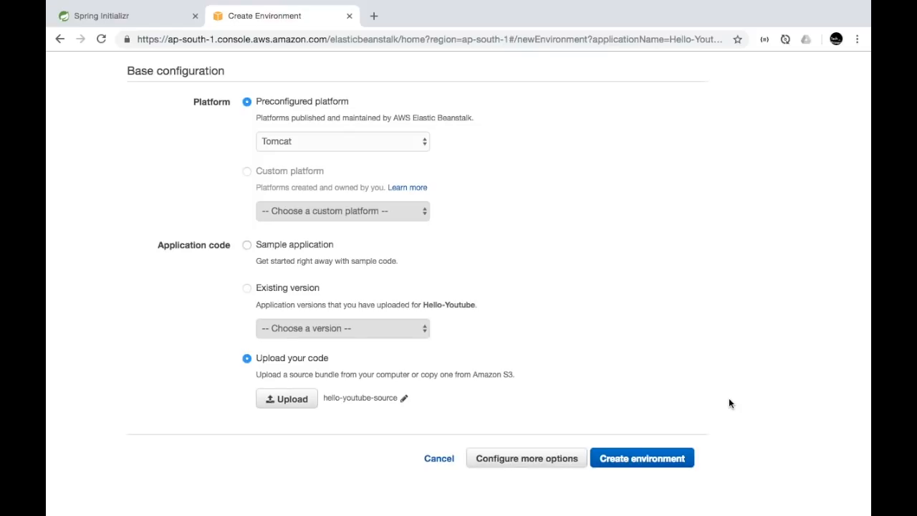
triple_click(328, 397)
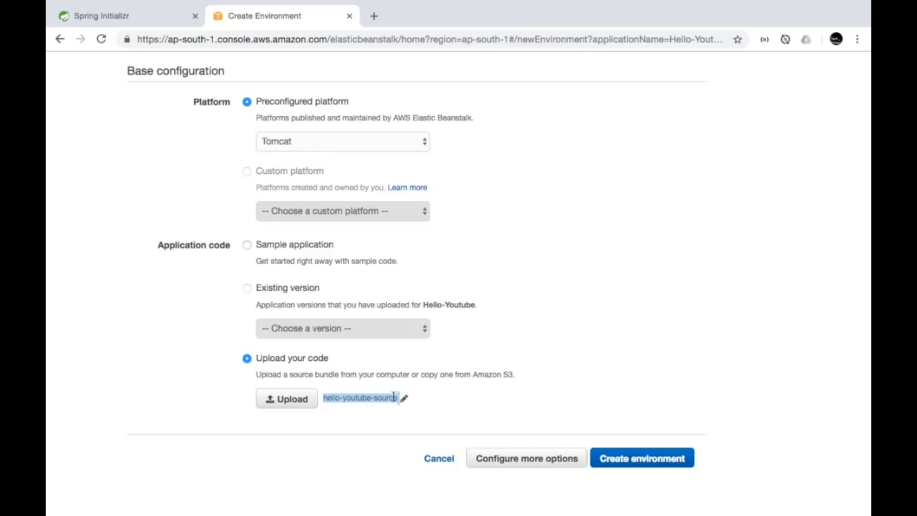
Launch creation of the HelloYoutube environment and present the architecture slide alongside the event log
click(632, 459)
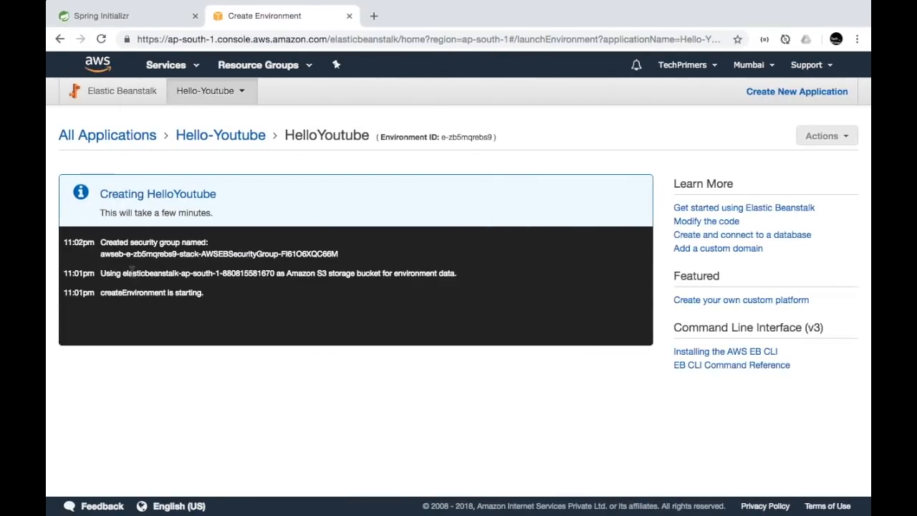
drag(130, 272, 285, 271)
click(285, 272)
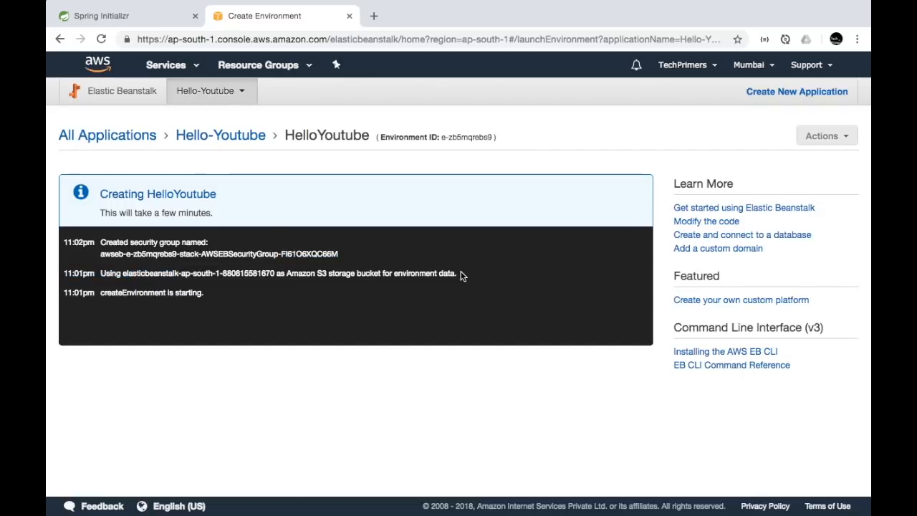
key(ctrl+Right)
key(Right)
key(Right)
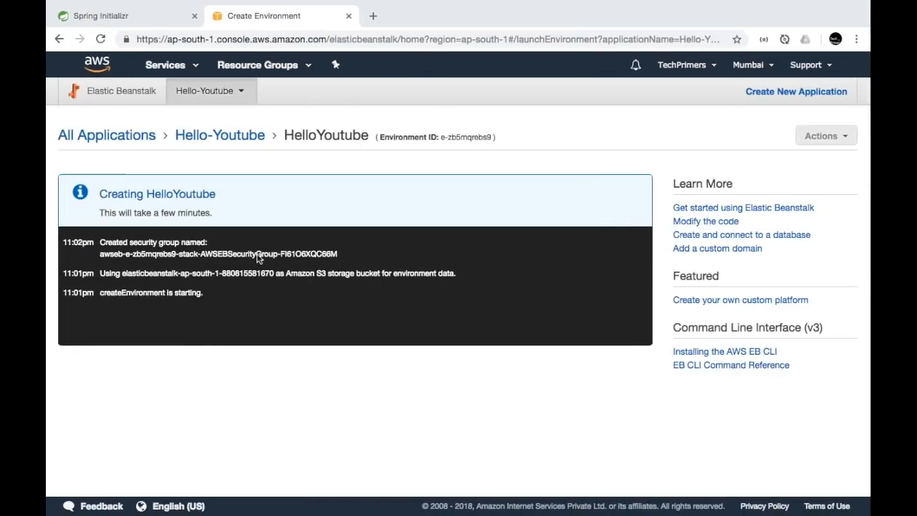
Point out the storage bucket, security group and Elastic IP 52.66.125.201 events in the log
triple_click(163, 271)
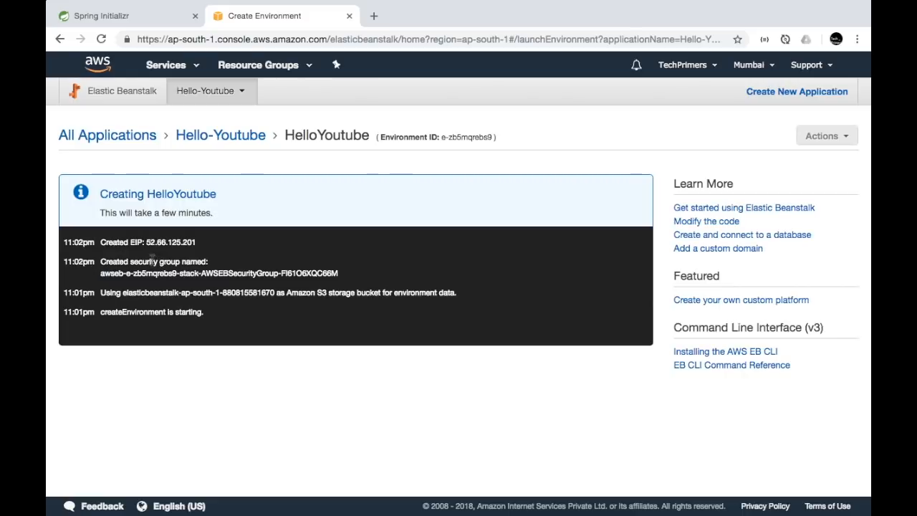
triple_click(153, 261)
click(152, 262)
triple_click(141, 272)
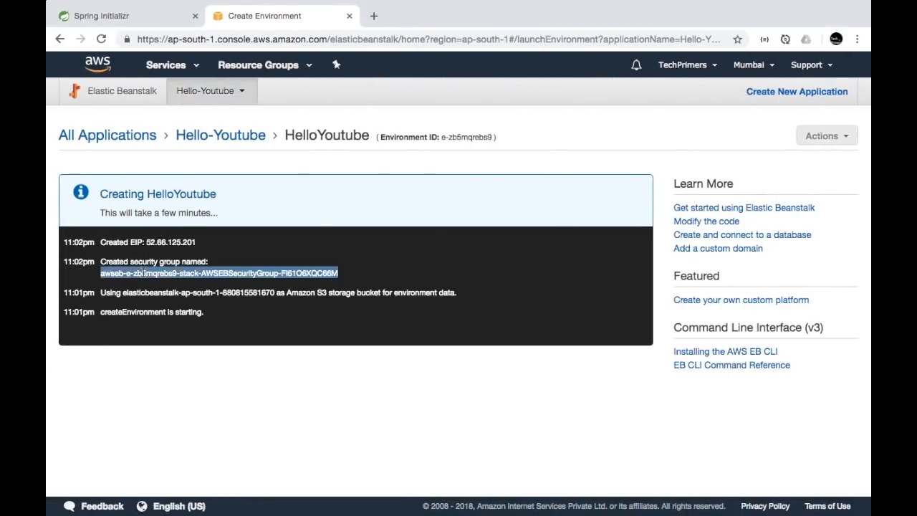
drag(146, 262, 196, 262)
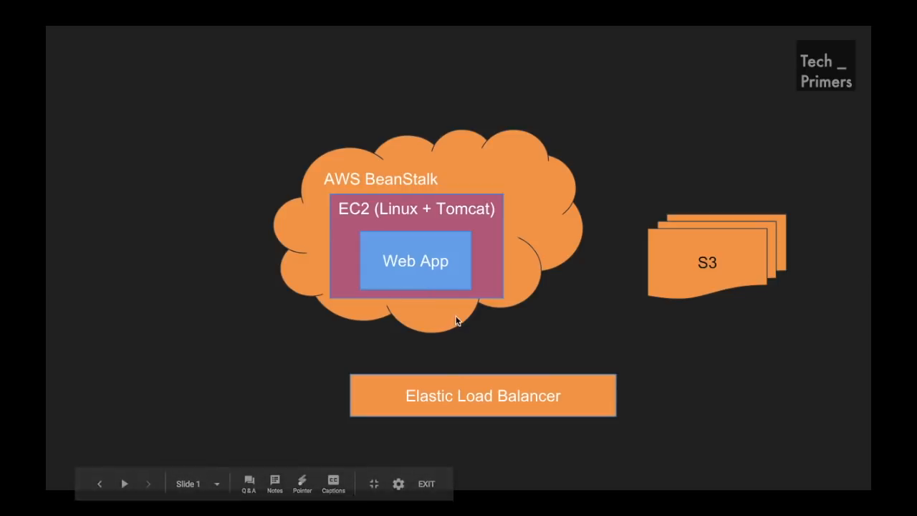
key(ctrl+Left)
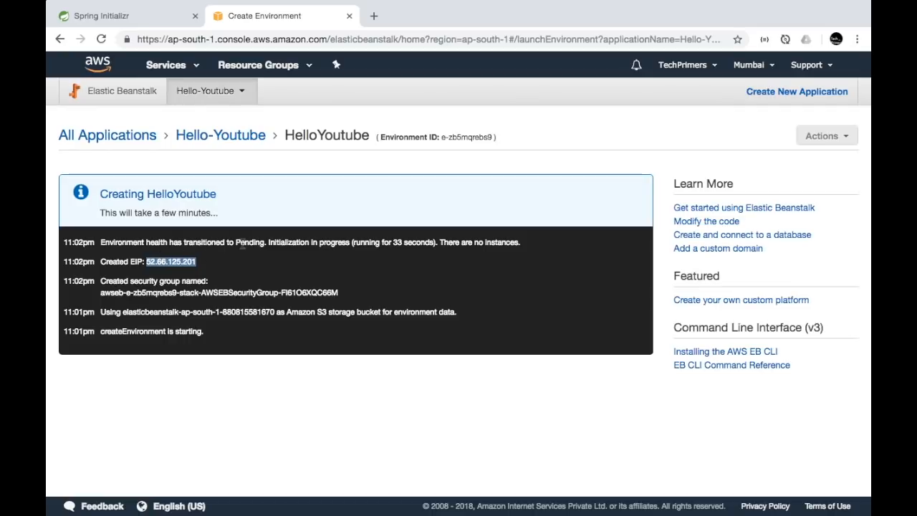
Open the HelloYoutube environment's elasticbeanstalk.com URL in a new browser tab
click(260, 245)
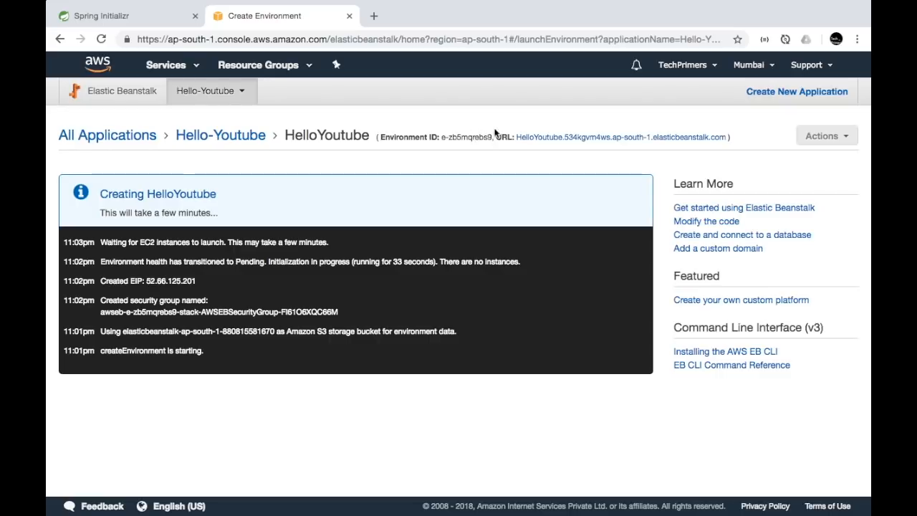
click(540, 145)
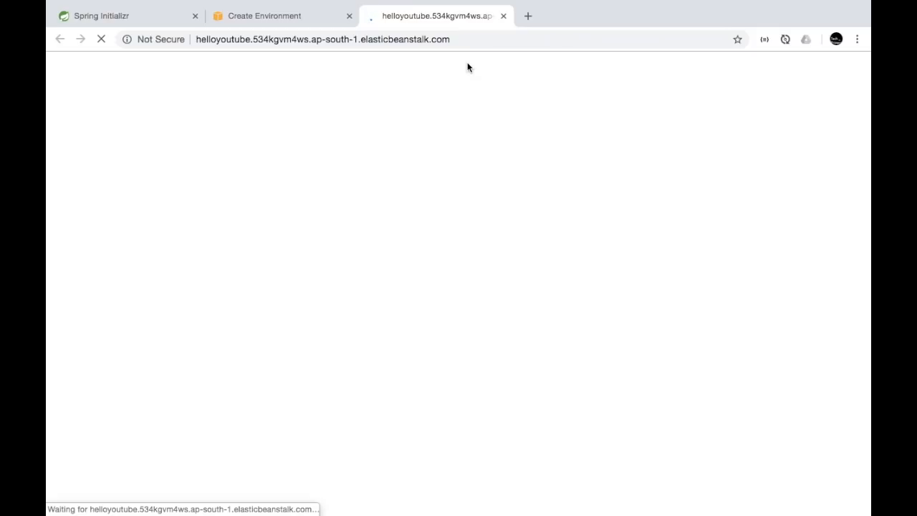
Point out the app URL's parts, including 534kgvm4ws and elasticbeanstalk
click(467, 42)
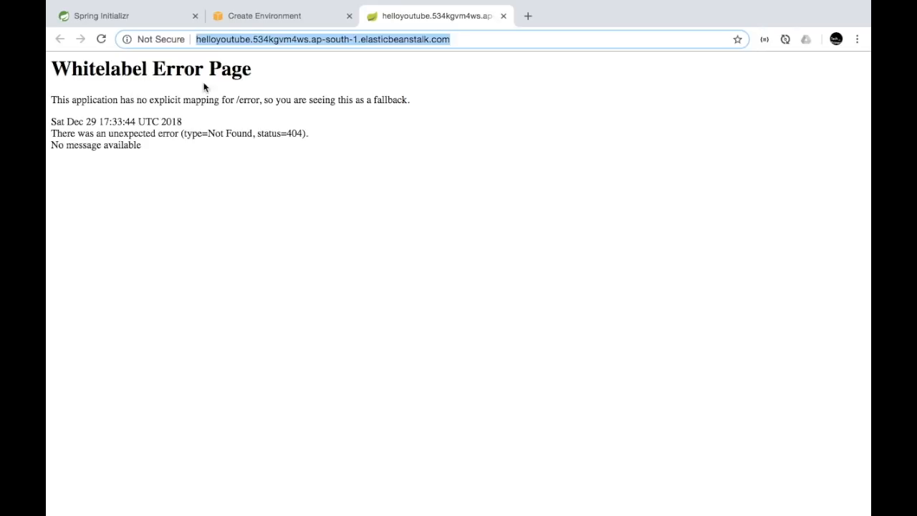
double_click(298, 37)
double_click(392, 38)
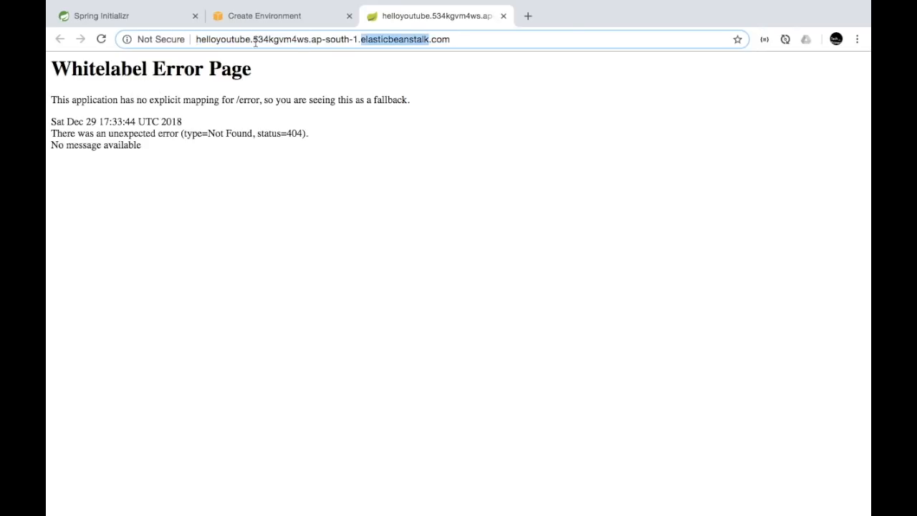
click(496, 39)
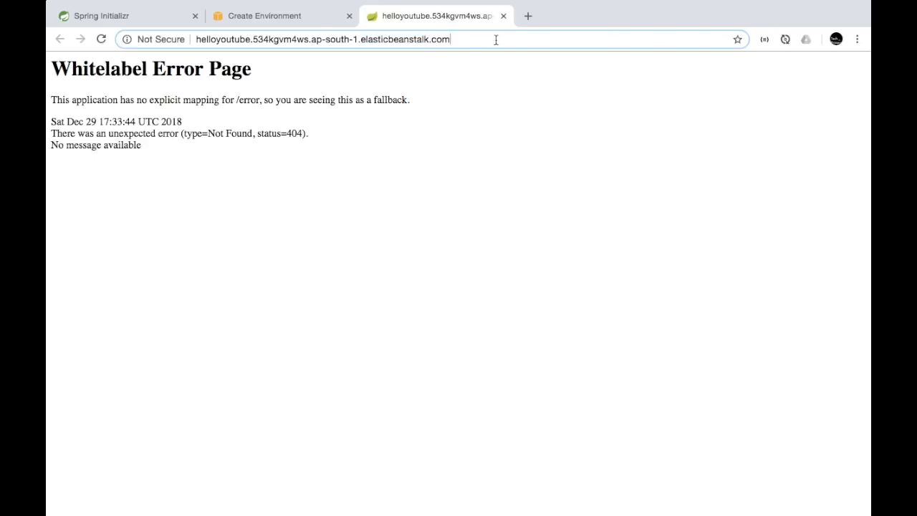
Check the 'Successfully launched environment' event, then return to the app's Whitelabel 404 page
click(302, 25)
click(763, 68)
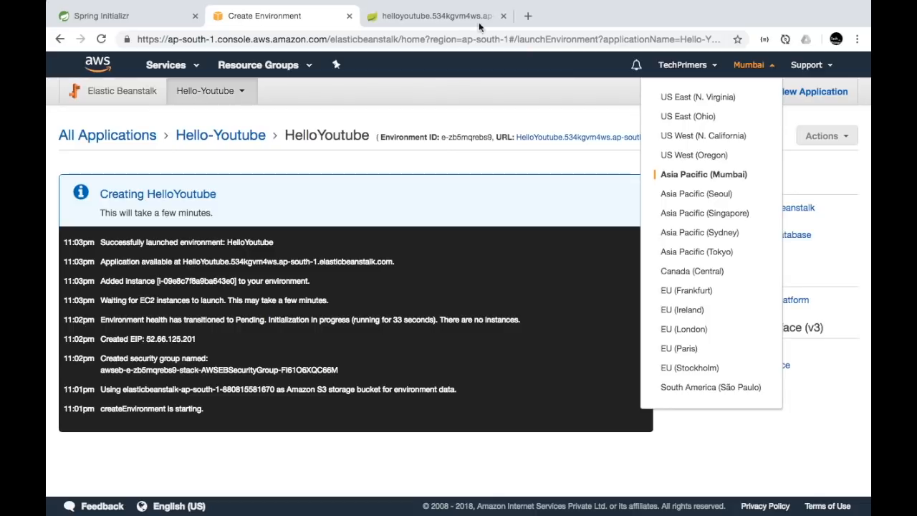
triple_click(123, 243)
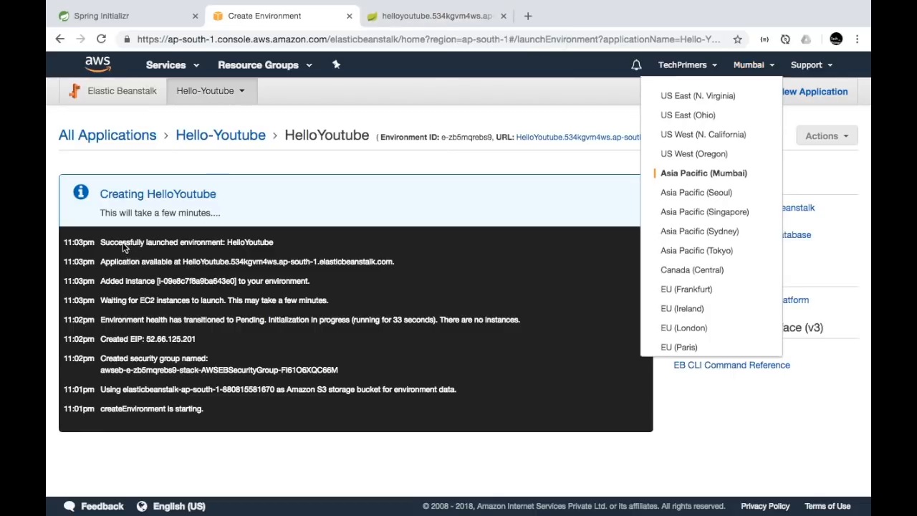
click(230, 246)
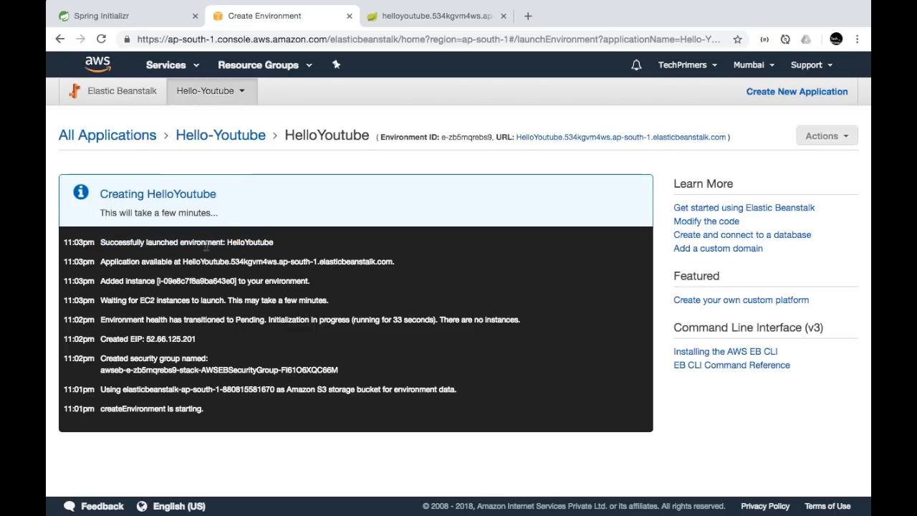
triple_click(191, 241)
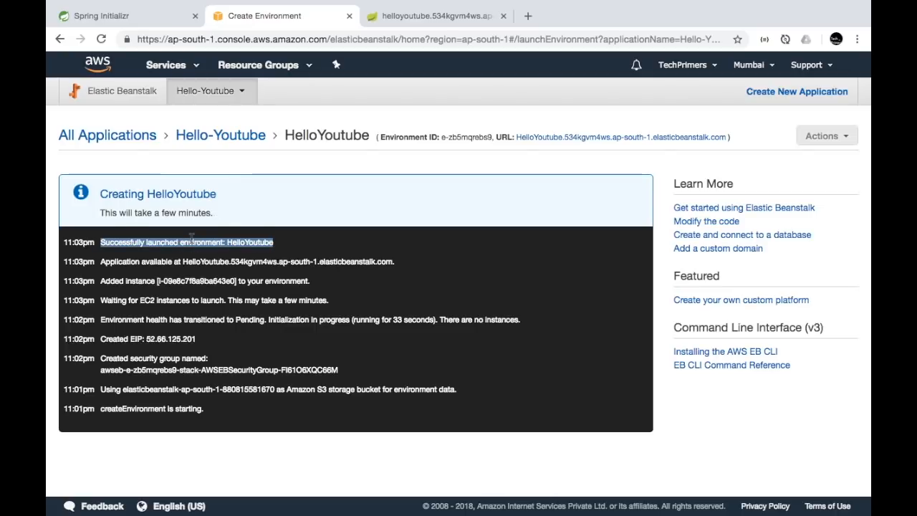
click(321, 188)
click(426, 17)
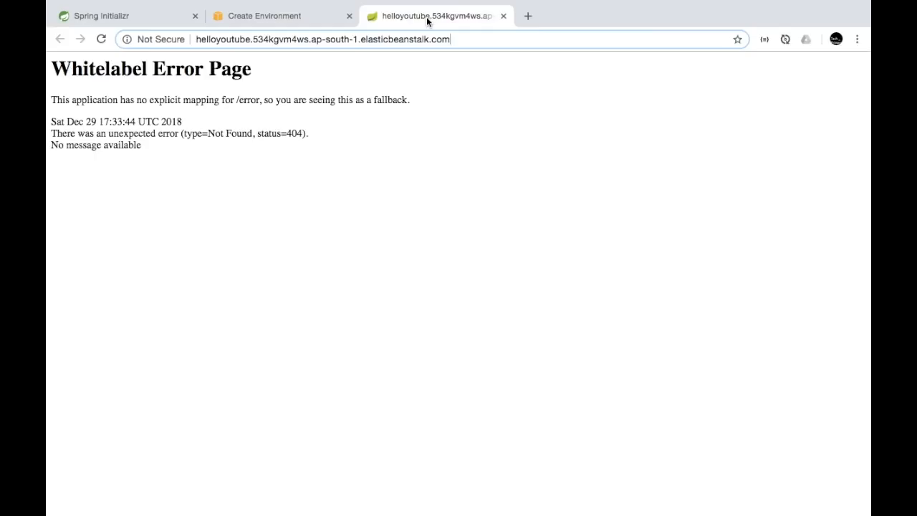
Load /hello to see 'Hello from YouTube', then replace the path with 'acutator/health'
click(455, 39)
text(/hello)
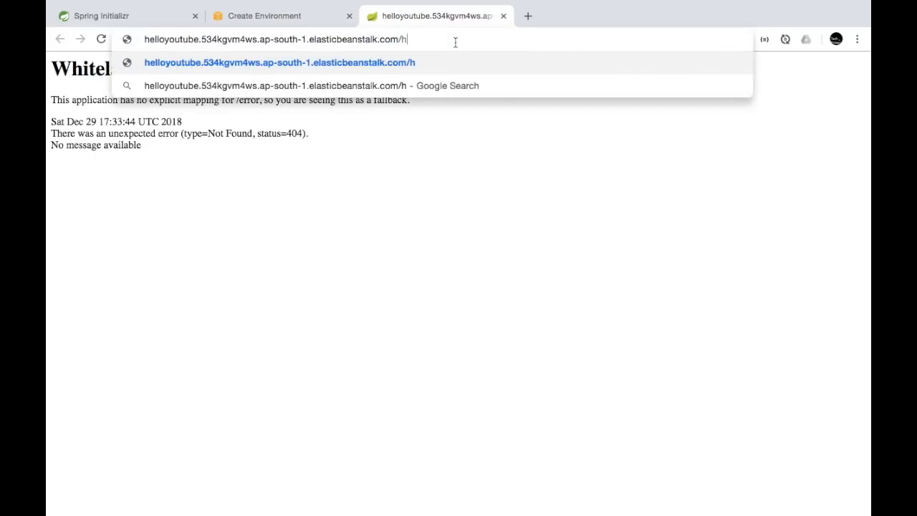
key(Return)
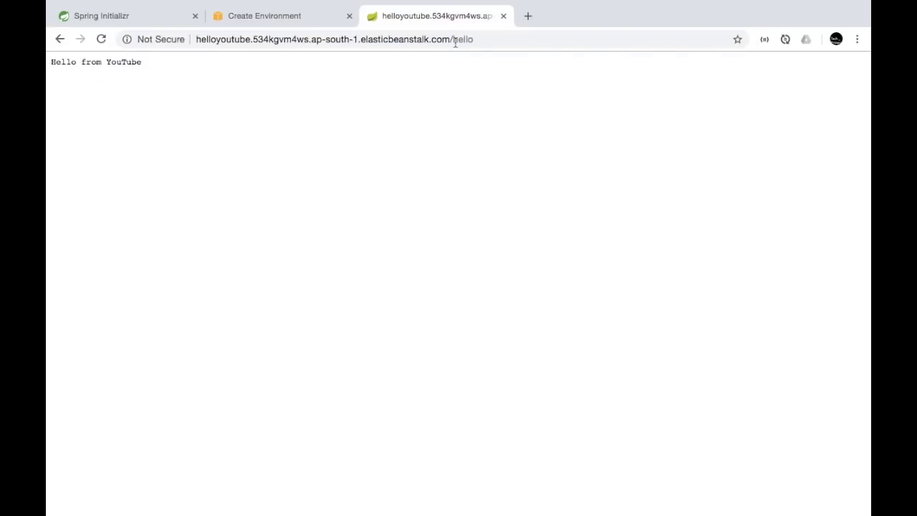
key(super+r)
scroll(207, 143, left, 3)
scroll(301, 84, up, 2)
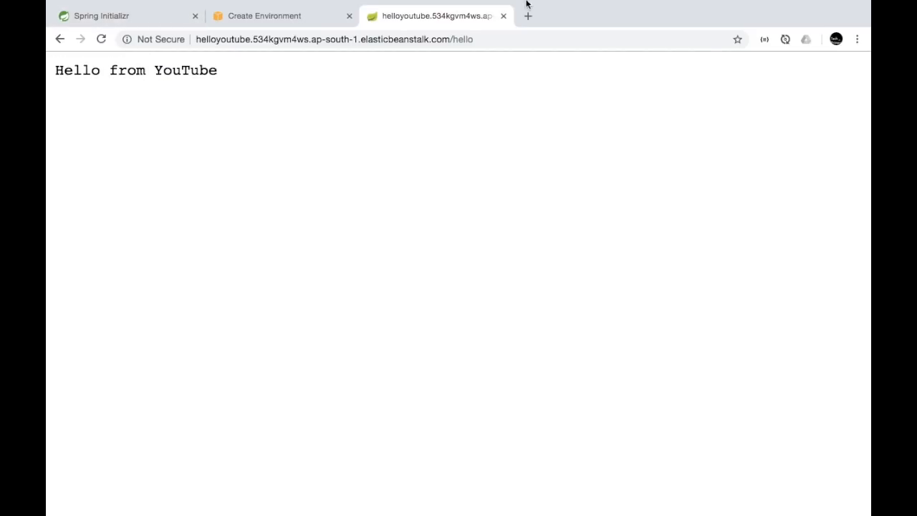
double_click(465, 42)
text(acutator/health)
Correct the path to /actuator/health and confirm it reports status UP
key(Return)
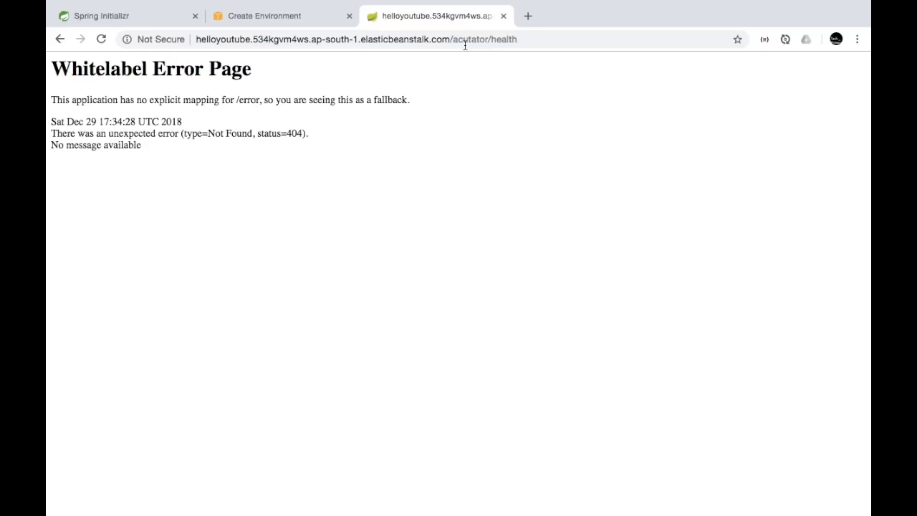
double_click(480, 41)
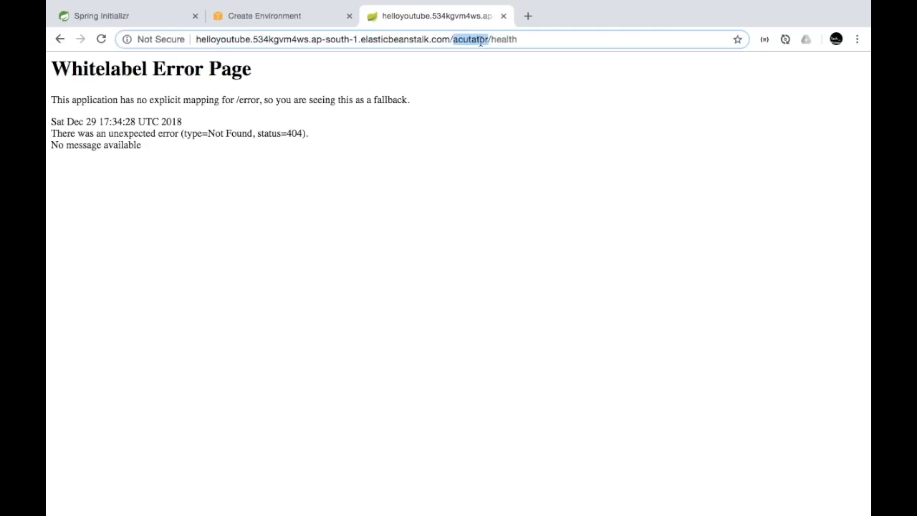
text(actuator)
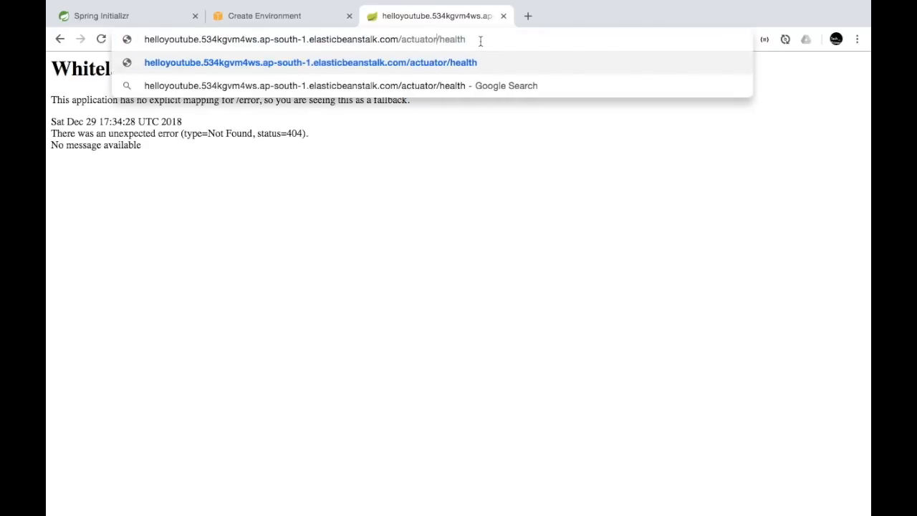
key(Return)
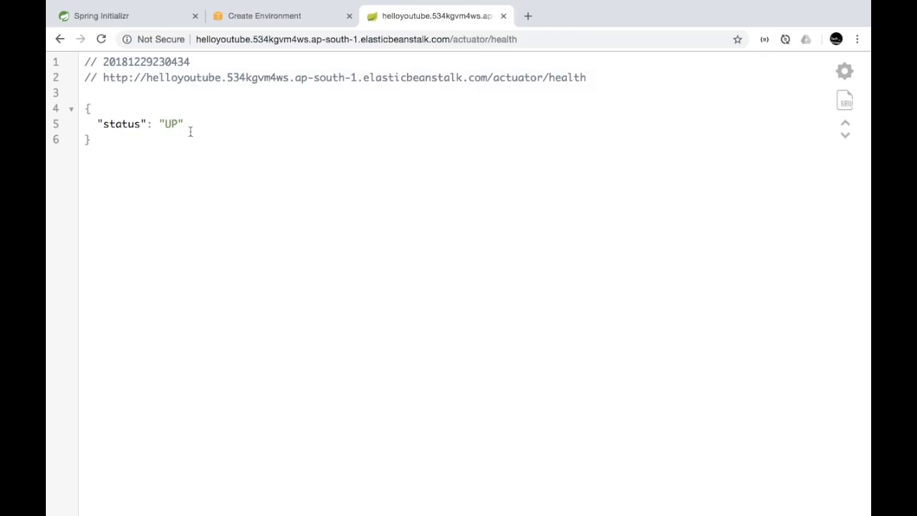
click(137, 124)
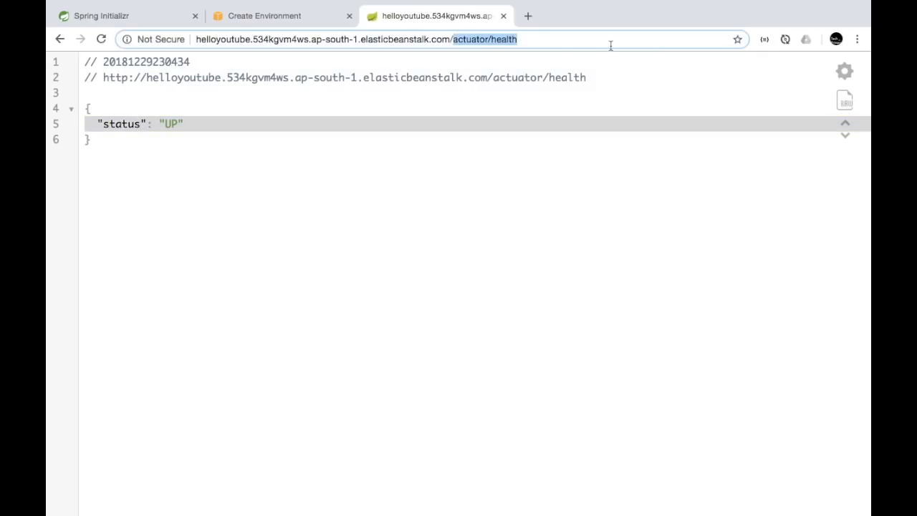
Load /hello again, then return to the Elastic Beanstalk console
text(hello)
key(Return)
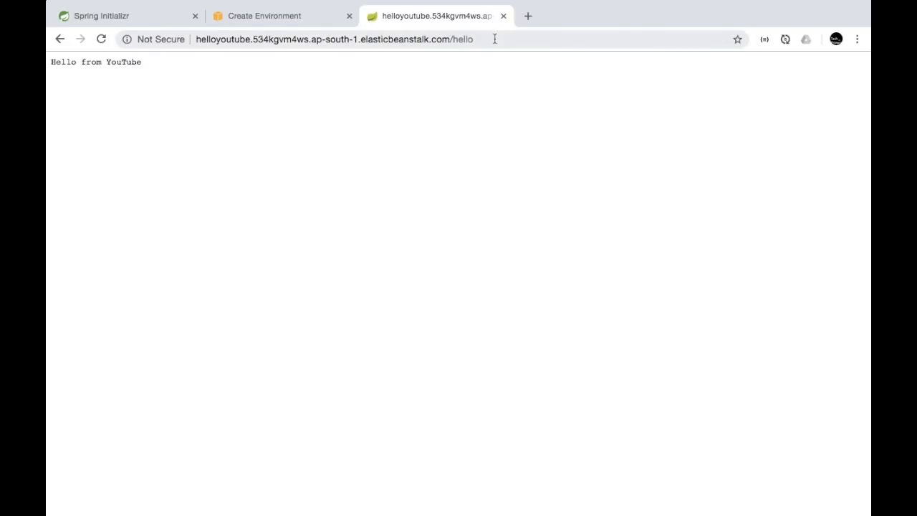
click(308, 22)
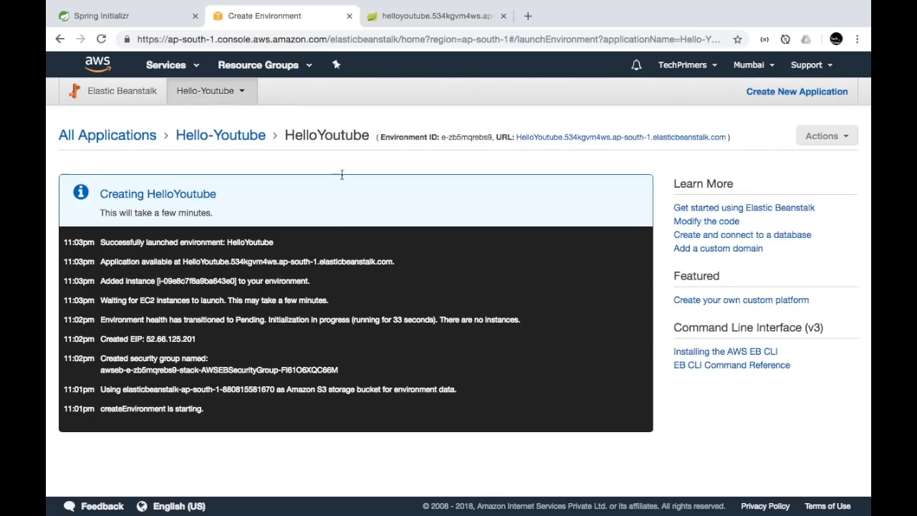